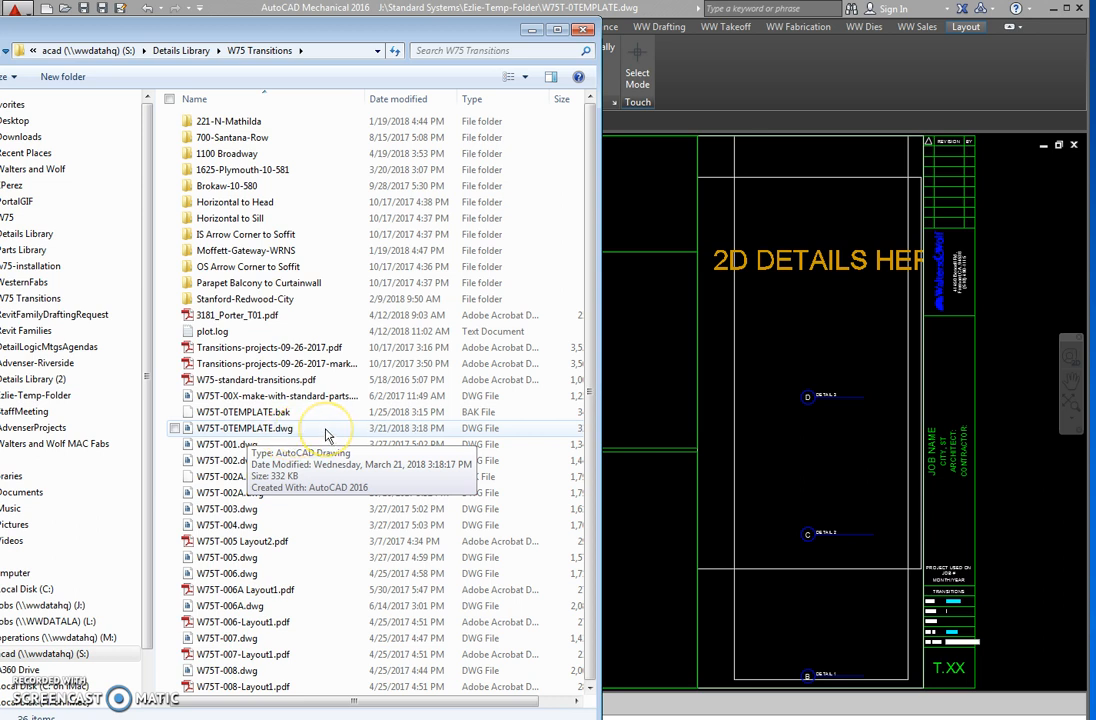
Return to the W75T-0TEMPLATE drawing and switch it from the layout to model space.
{"action": "left_click", "coordinate": [707, 377]}
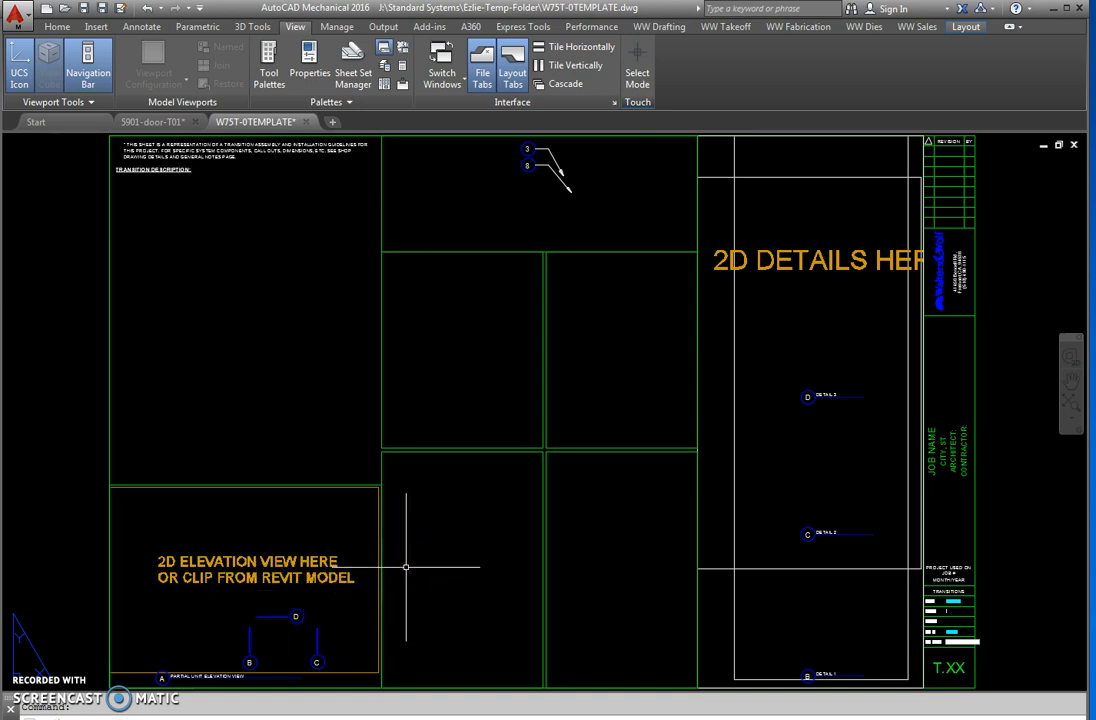
{"action": "type", "text": "TM"}
{"action": "key", "text": "Return"}
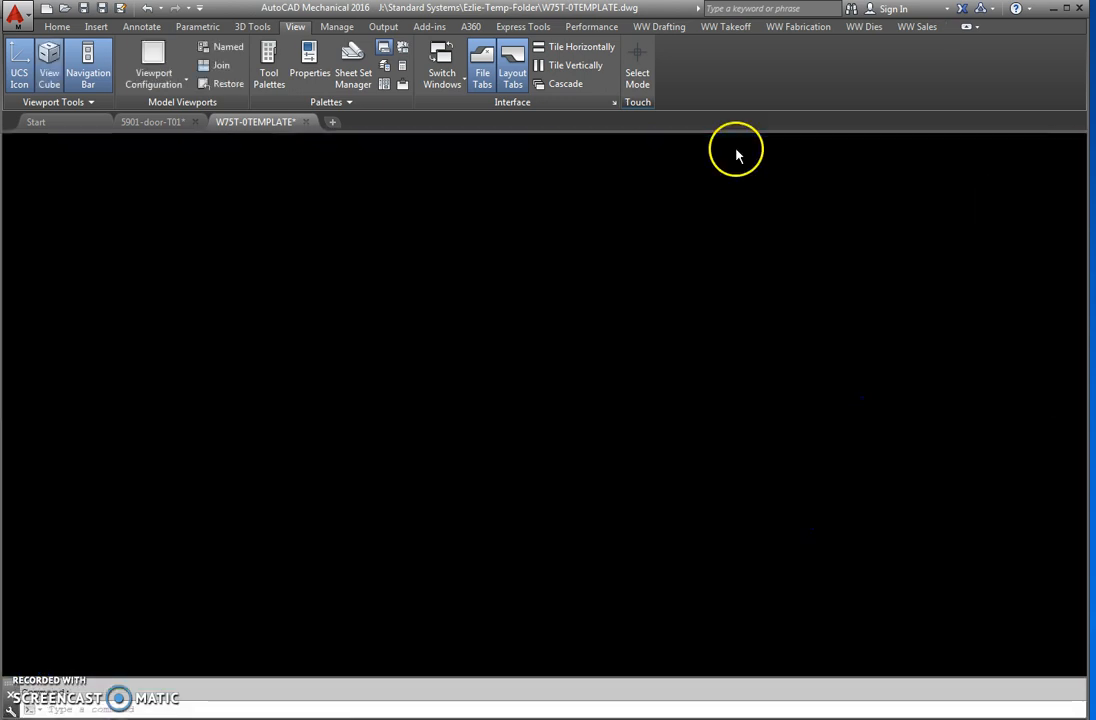
{"action": "scroll", "coordinate": [737, 340], "scroll_direction": "down", "scroll_amount": 2}
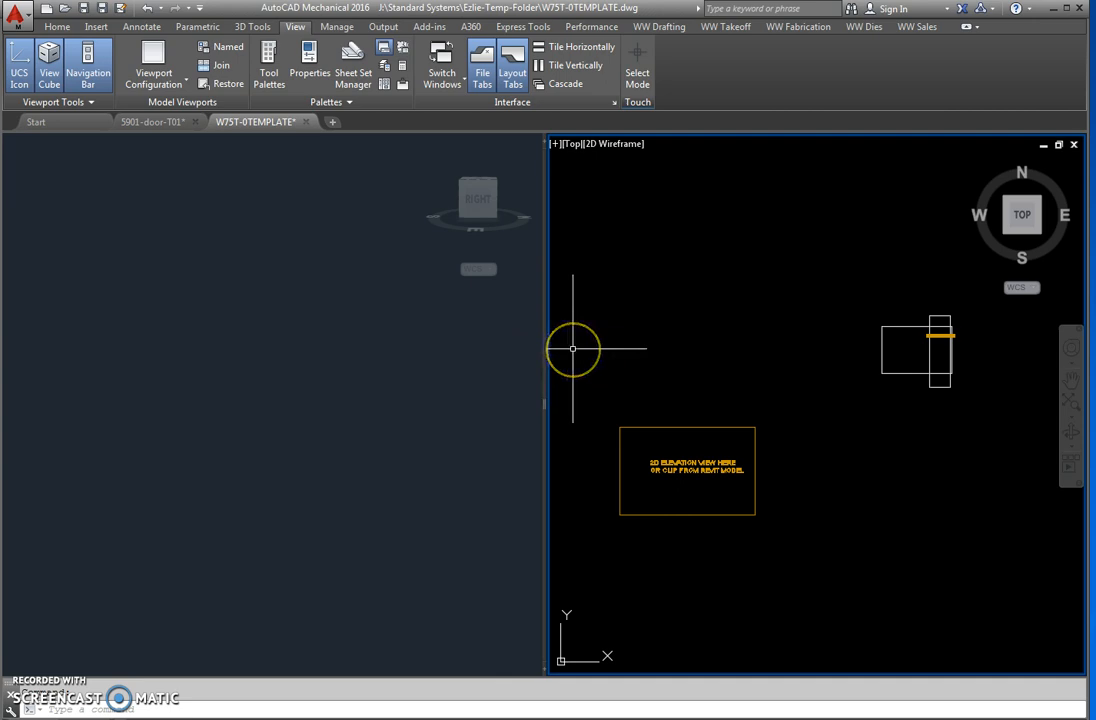
{"action": "left_click", "coordinate": [597, 329]}
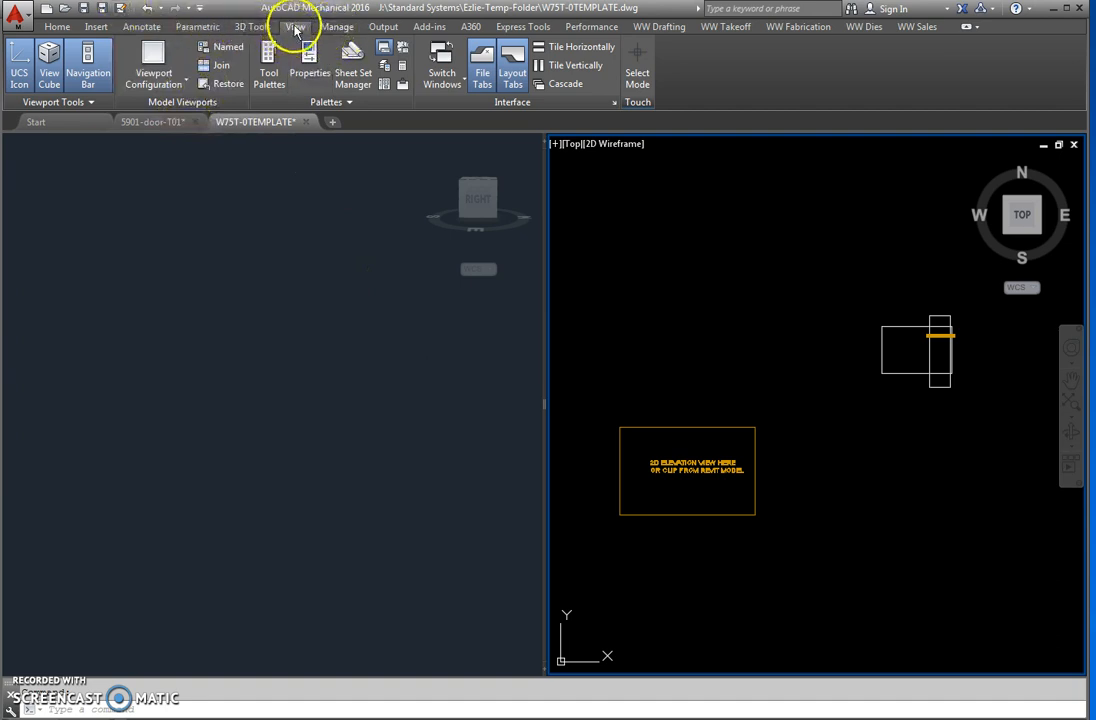
{"action": "left_click", "coordinate": [186, 86]}
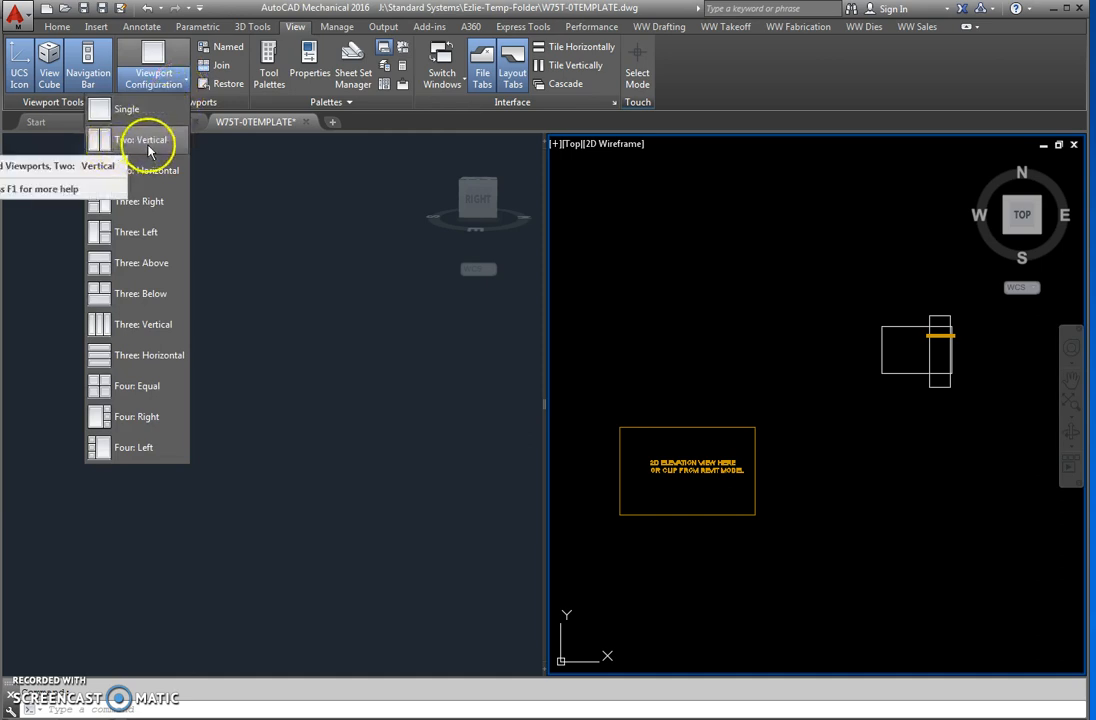
{"action": "left_click", "coordinate": [291, 272]}
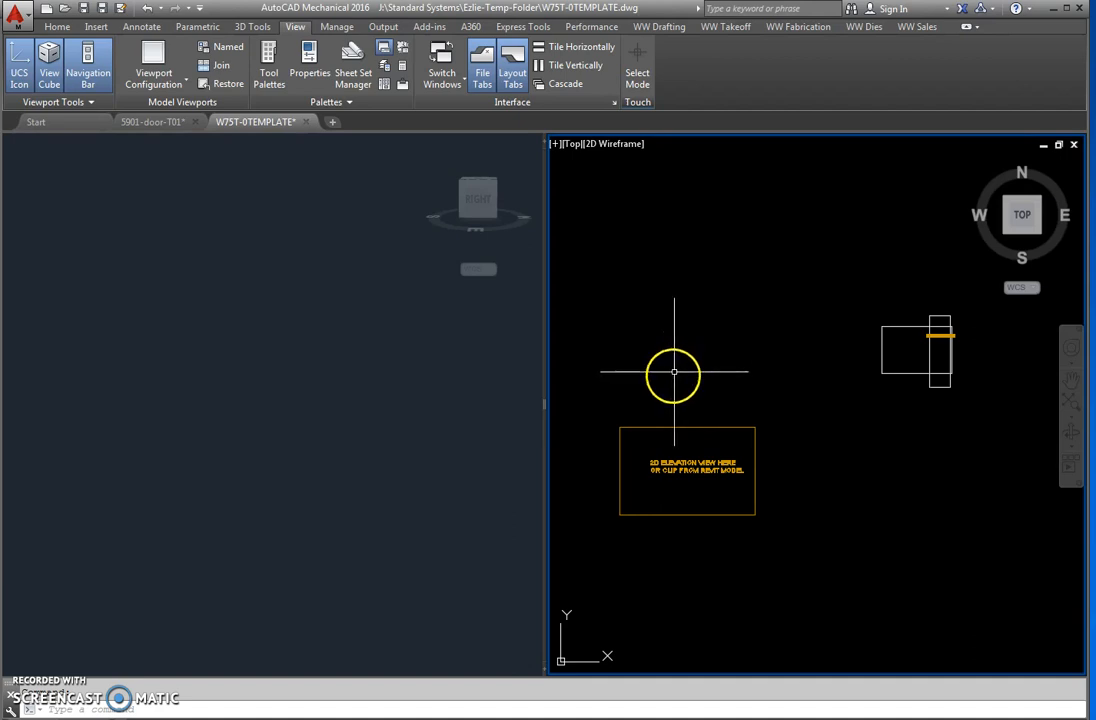
Switch to the 5901-door-T01 drawing and go from its layout to model space.
{"action": "left_click", "coordinate": [163, 124]}
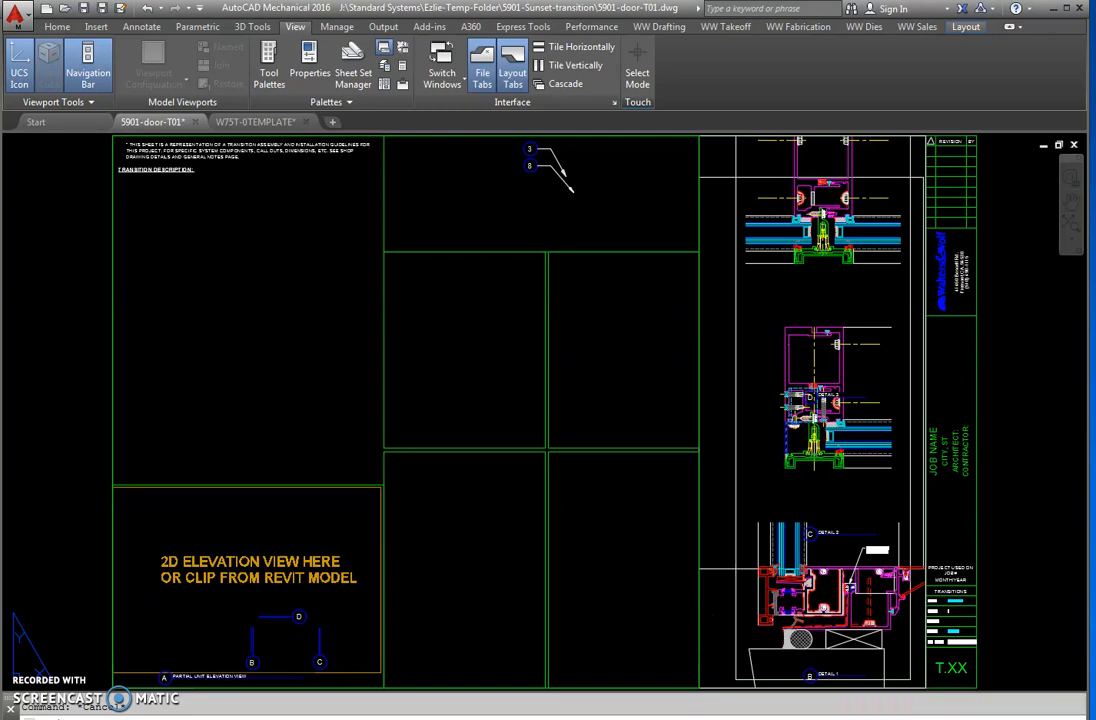
{"action": "key", "text": "ctrl+Page_Up"}
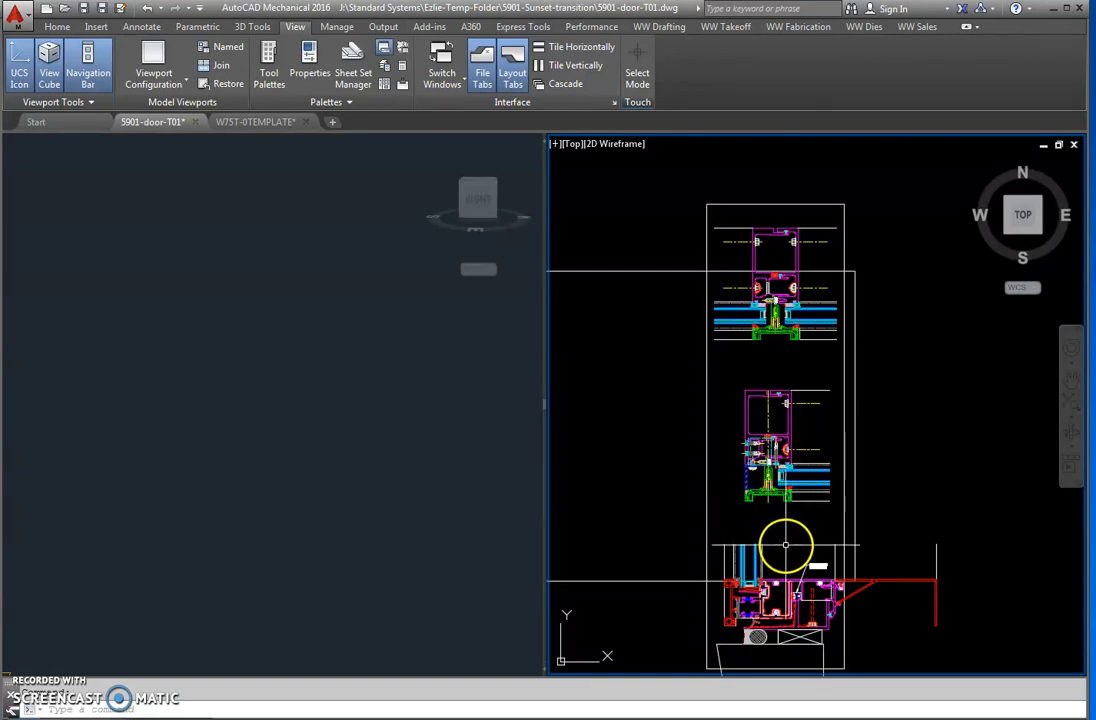
Examine the three stacked 2D details and the viewport frames around them in model space.
{"action": "middle_click_drag", "start_coordinate": [786, 545], "coordinate": [814, 515]}
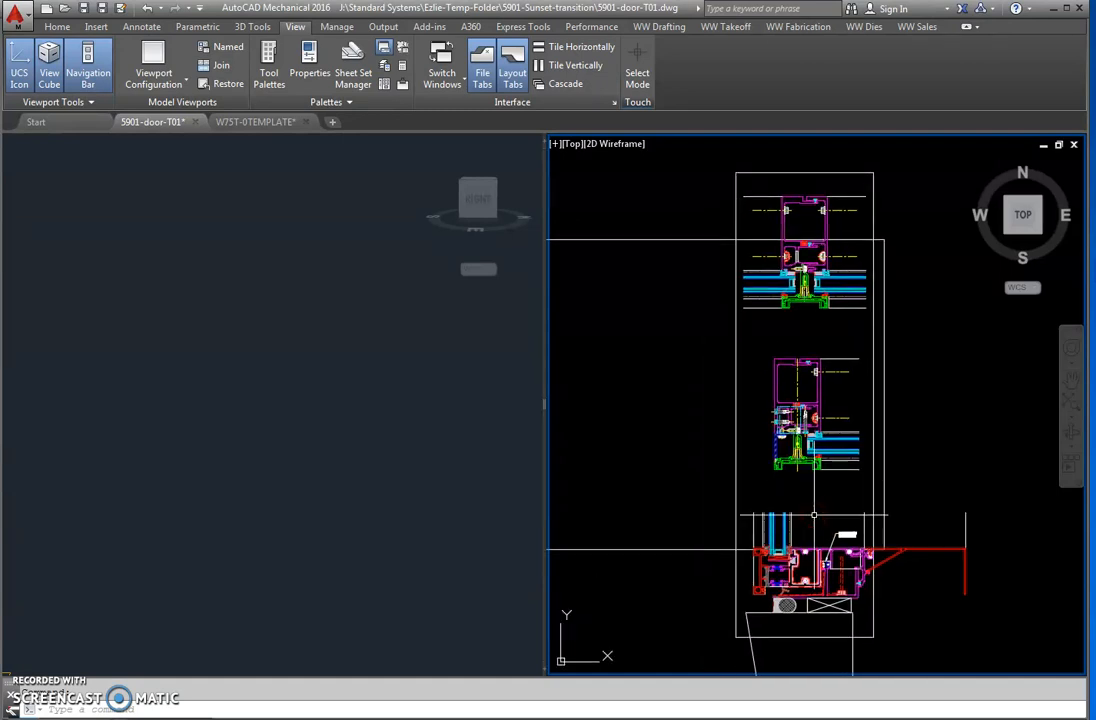
{"action": "scroll", "coordinate": [807, 575], "scroll_direction": "down", "scroll_amount": 2}
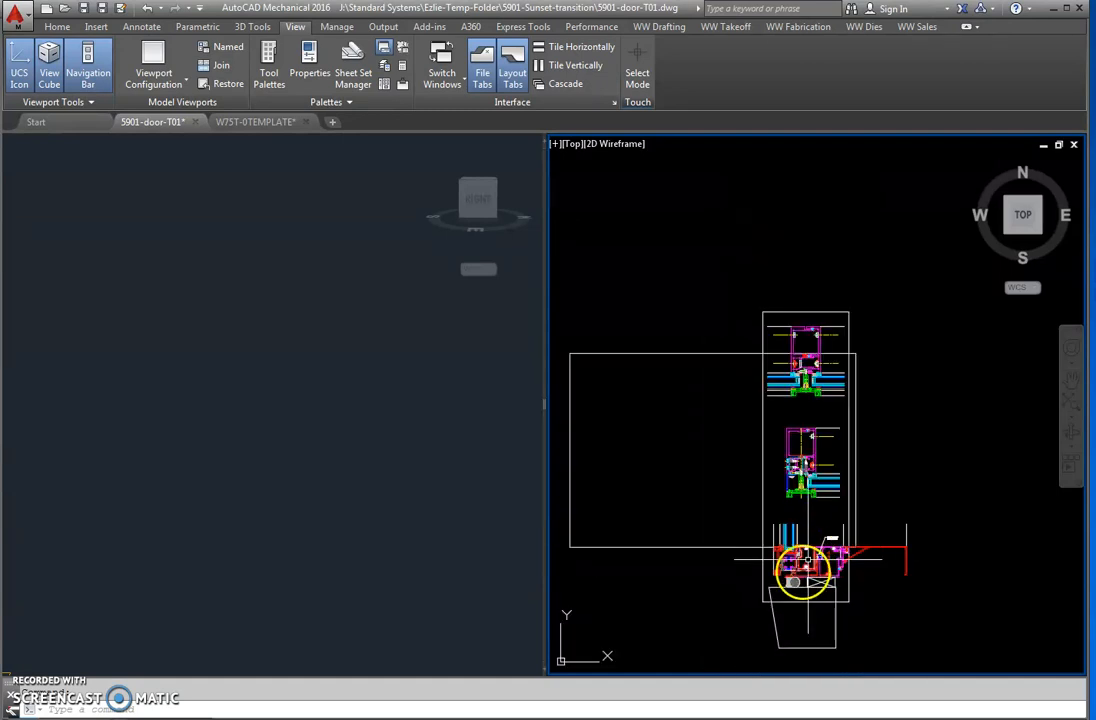
{"action": "middle_click_drag", "start_coordinate": [808, 572], "coordinate": [888, 408]}
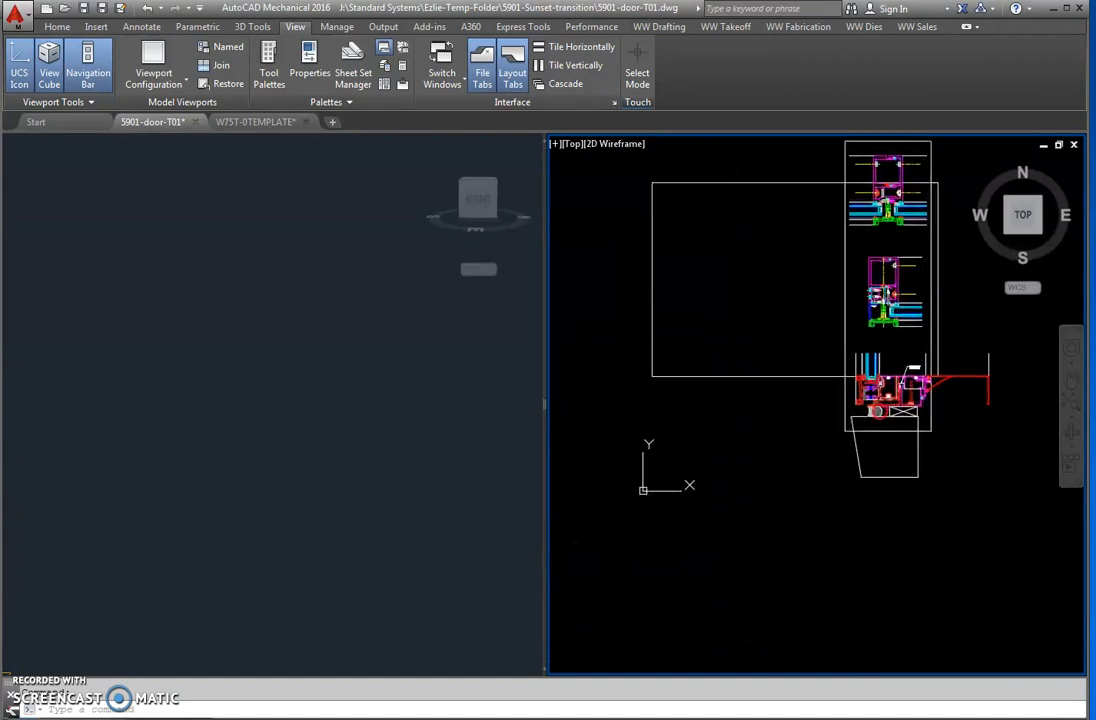
{"action": "scroll", "coordinate": [877, 447], "scroll_direction": "down", "scroll_amount": 2}
{"action": "scroll", "coordinate": [824, 490], "scroll_direction": "down", "scroll_amount": 2}
{"action": "middle_click_drag", "start_coordinate": [824, 490], "coordinate": [838, 438]}
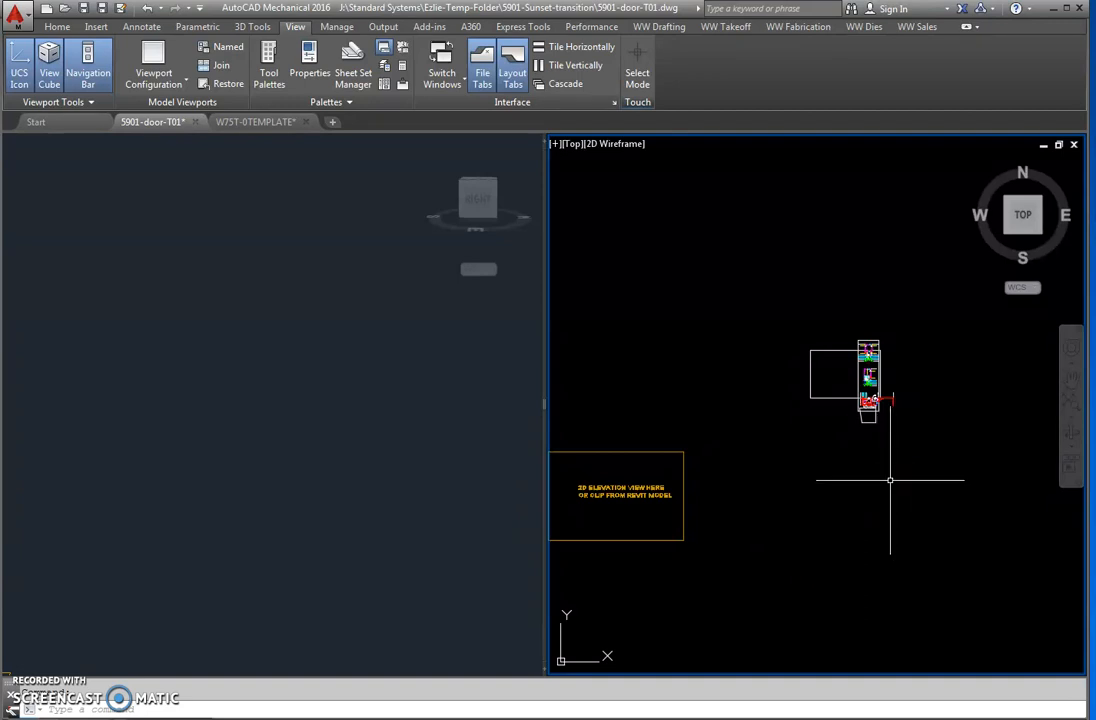
{"action": "scroll", "coordinate": [872, 395], "scroll_direction": "up", "scroll_amount": 7}
{"action": "mouse_move", "coordinate": [874, 378]}
{"action": "middle_mouse_down"}
{"action": "mouse_move", "coordinate": [820, 452]}
{"action": "mouse_move", "coordinate": [816, 494]}
{"action": "middle_mouse_up"}
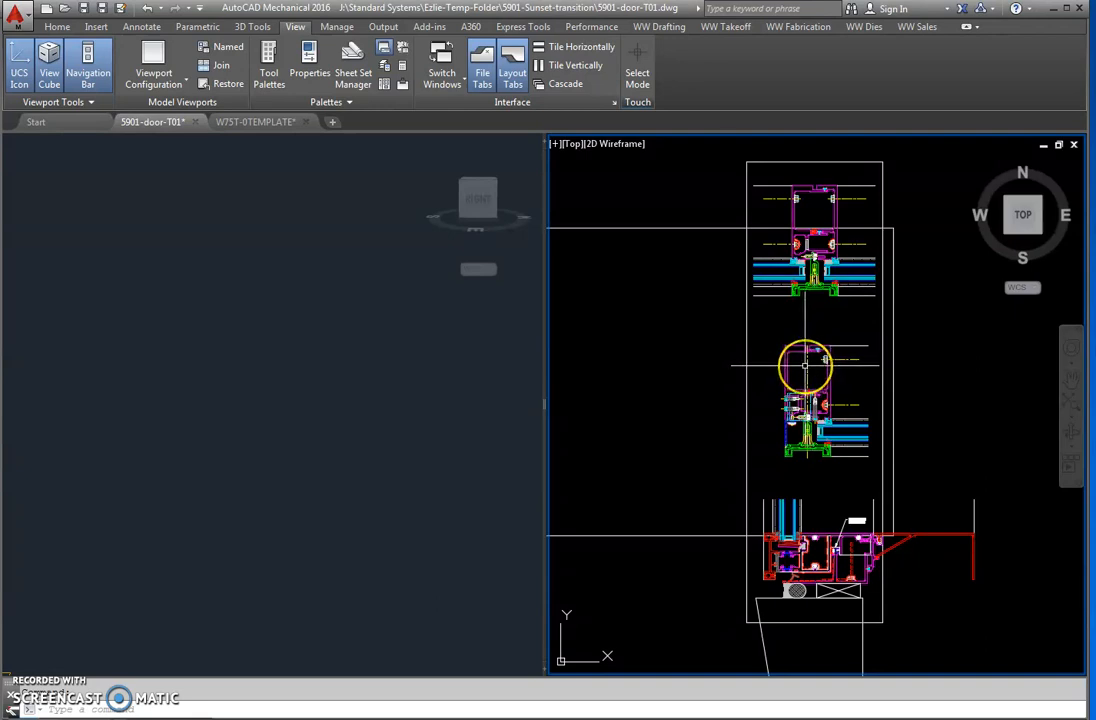
Copy the extrusion profiles and corner angle of the middle 2D detail straight down into the empty area below the details.
{"action": "scroll", "coordinate": [804, 365], "scroll_direction": "up", "scroll_amount": 4}
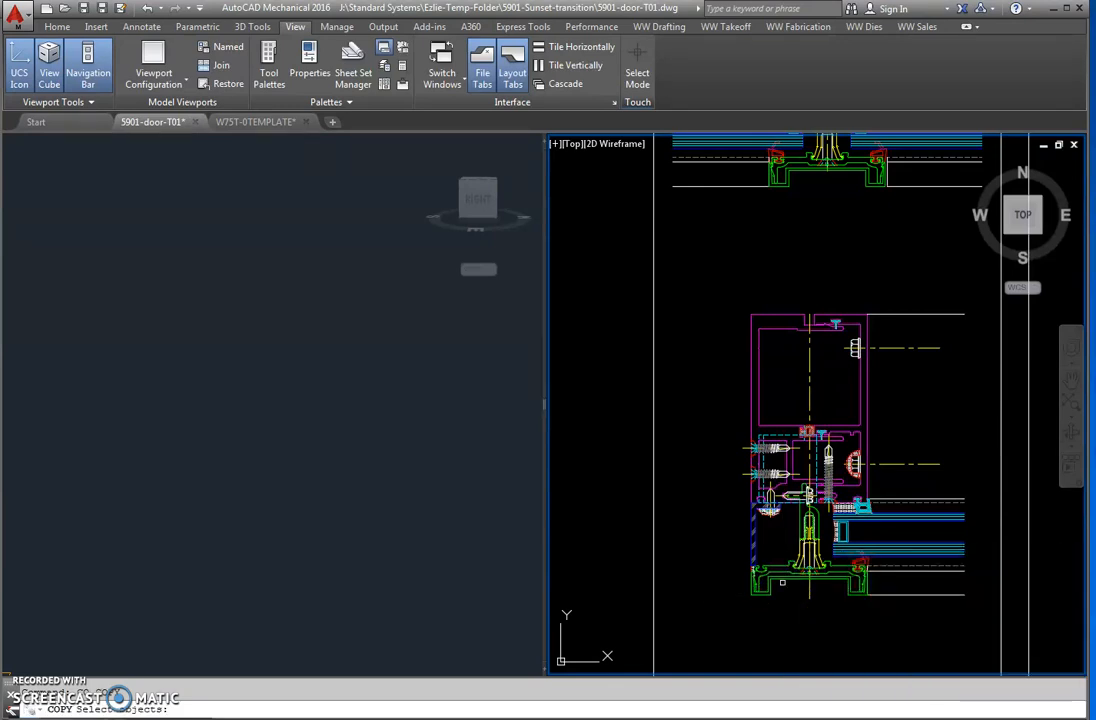
{"action": "left_click", "coordinate": [782, 555]}
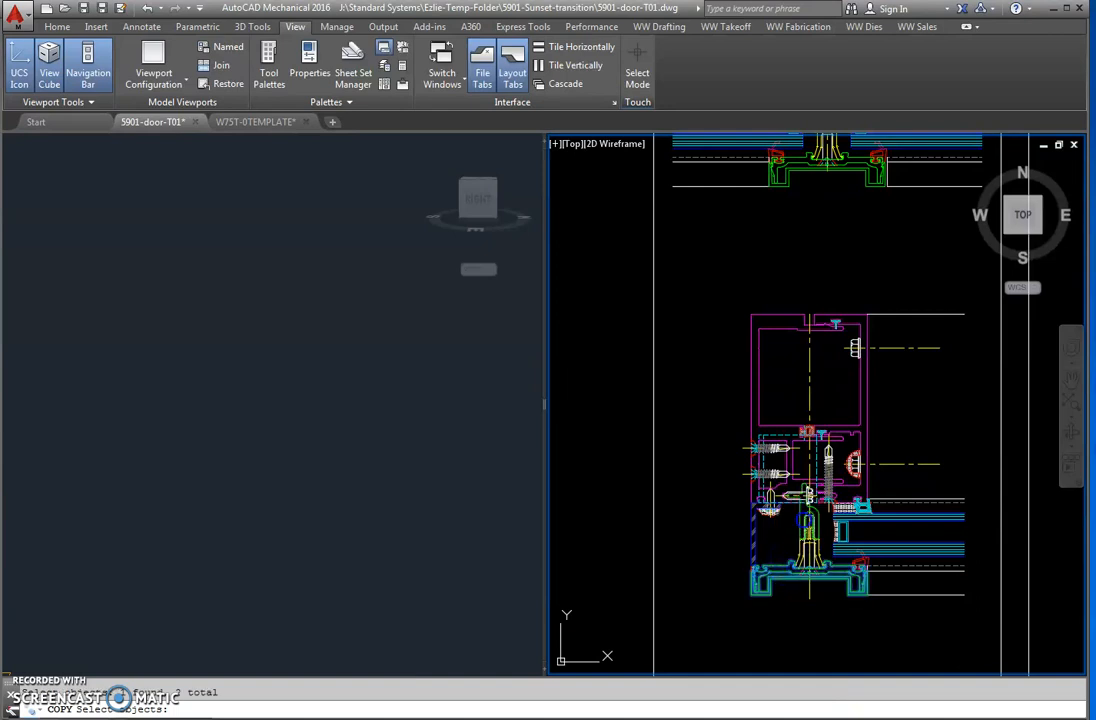
{"action": "left_click", "coordinate": [786, 424]}
{"action": "scroll", "coordinate": [781, 440], "scroll_direction": "up", "scroll_amount": 5}
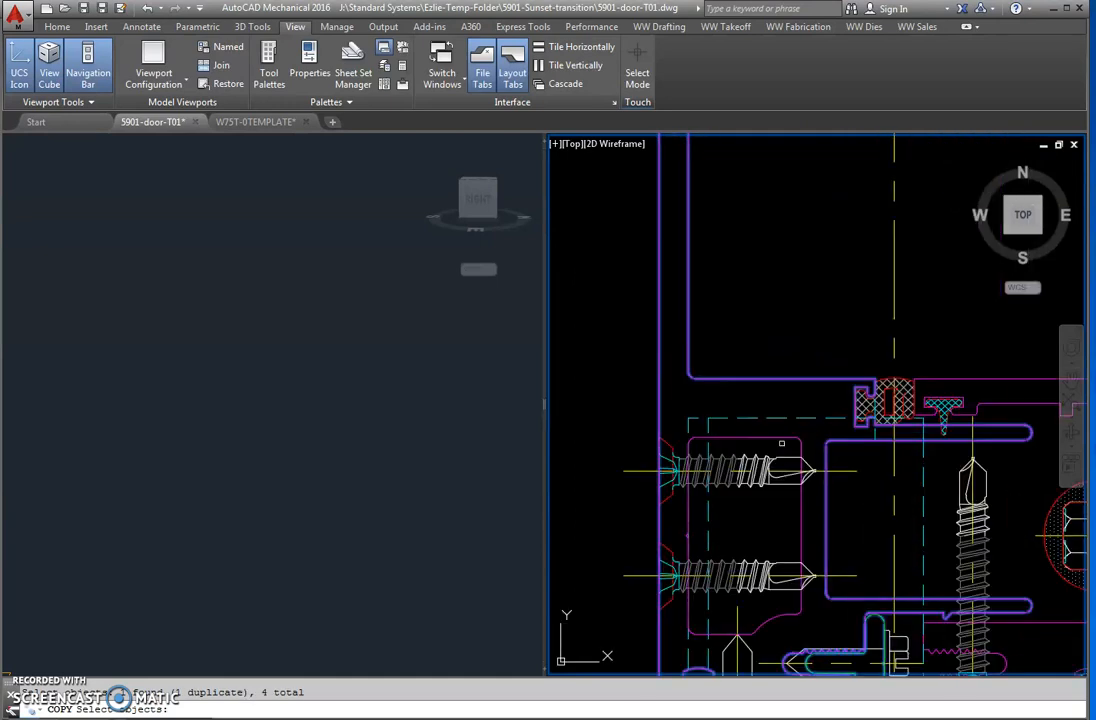
{"action": "left_click", "coordinate": [800, 501]}
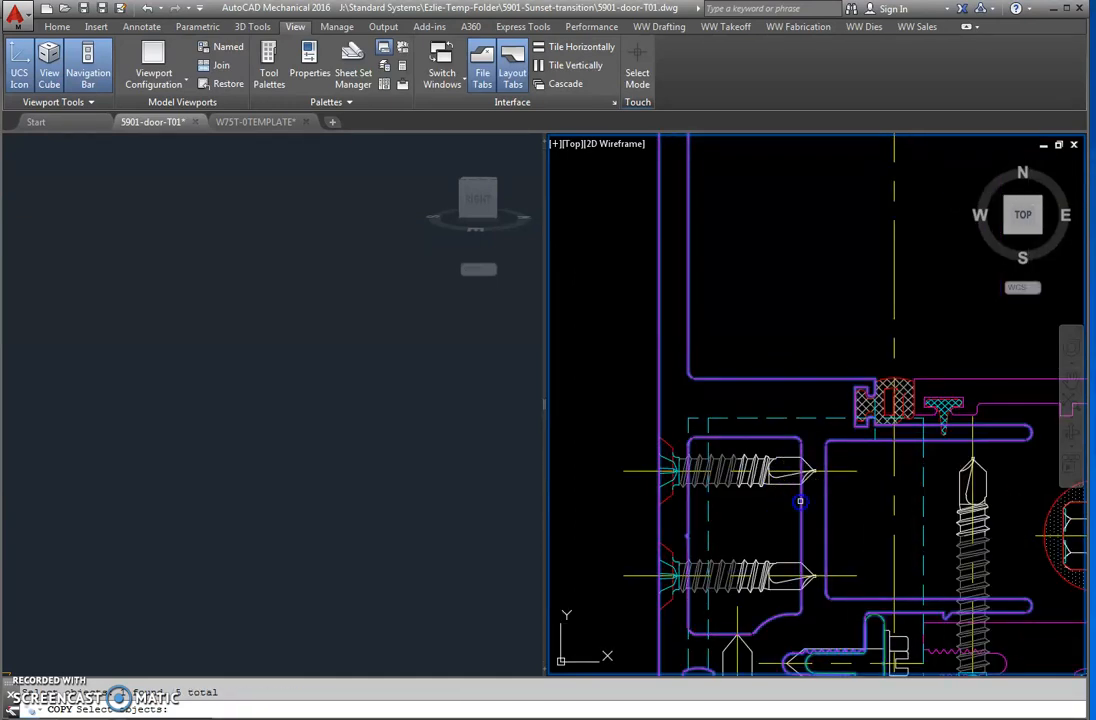
{"action": "scroll", "coordinate": [730, 565], "scroll_direction": "down", "scroll_amount": 2}
{"action": "left_click", "coordinate": [842, 501], "text": "shift"}
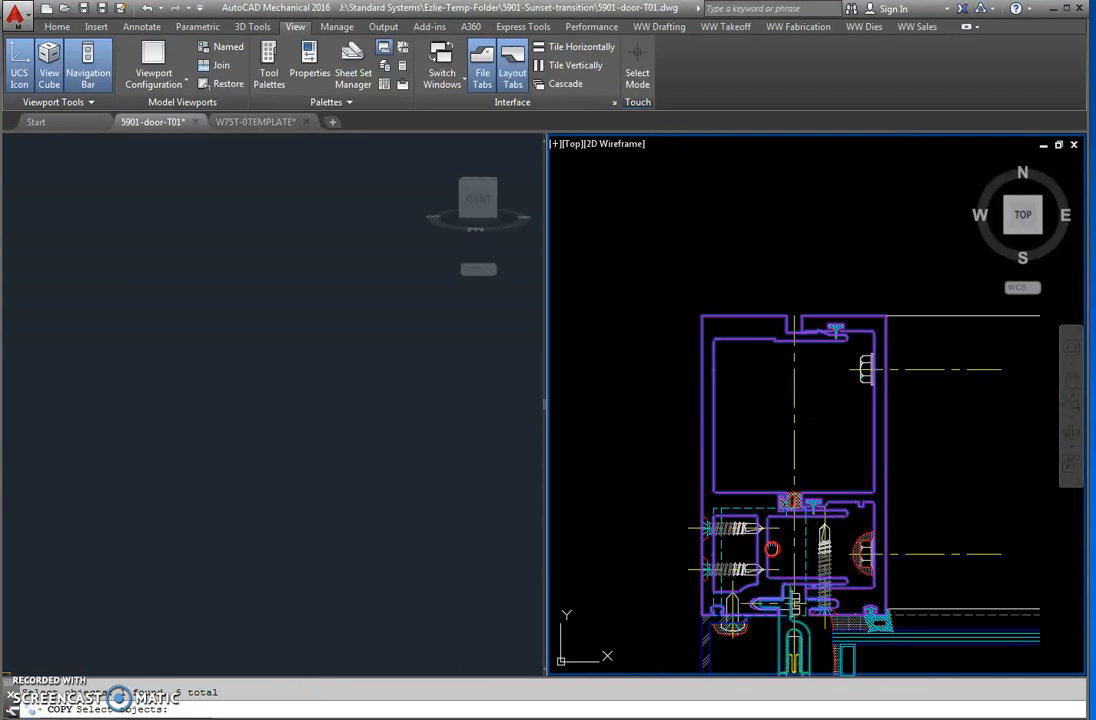
{"action": "scroll", "coordinate": [724, 502], "scroll_direction": "up", "scroll_amount": 2}
{"action": "scroll", "coordinate": [700, 535], "scroll_direction": "up", "scroll_amount": 1}
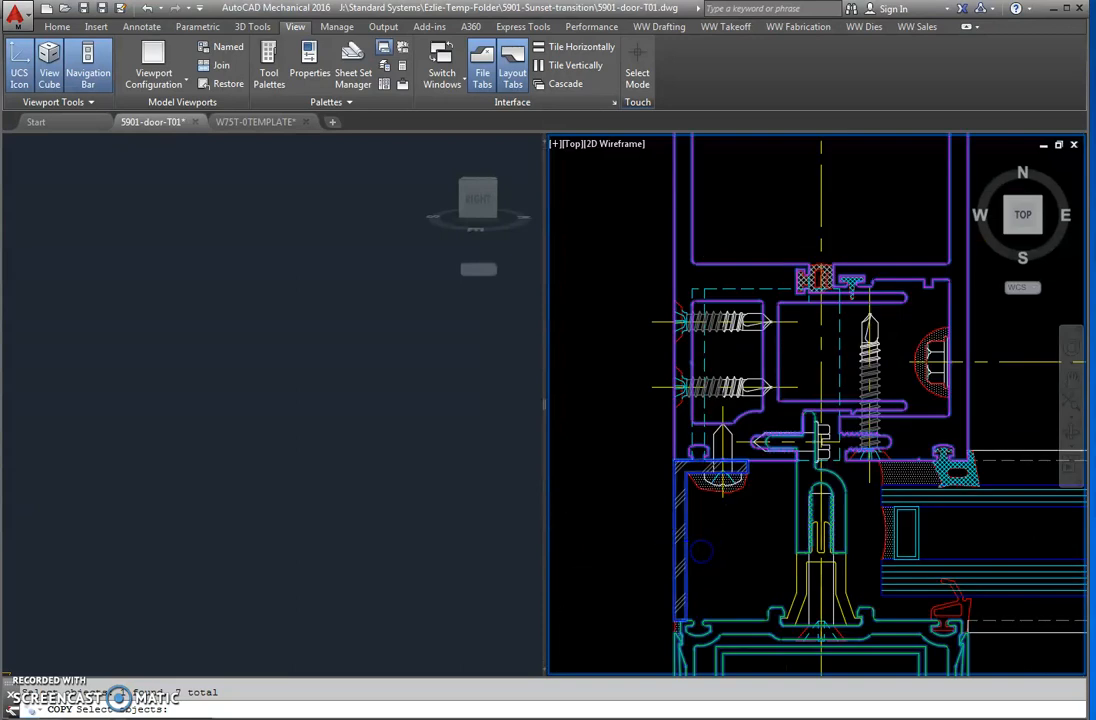
{"action": "scroll", "coordinate": [690, 560], "scroll_direction": "down", "scroll_amount": 5}
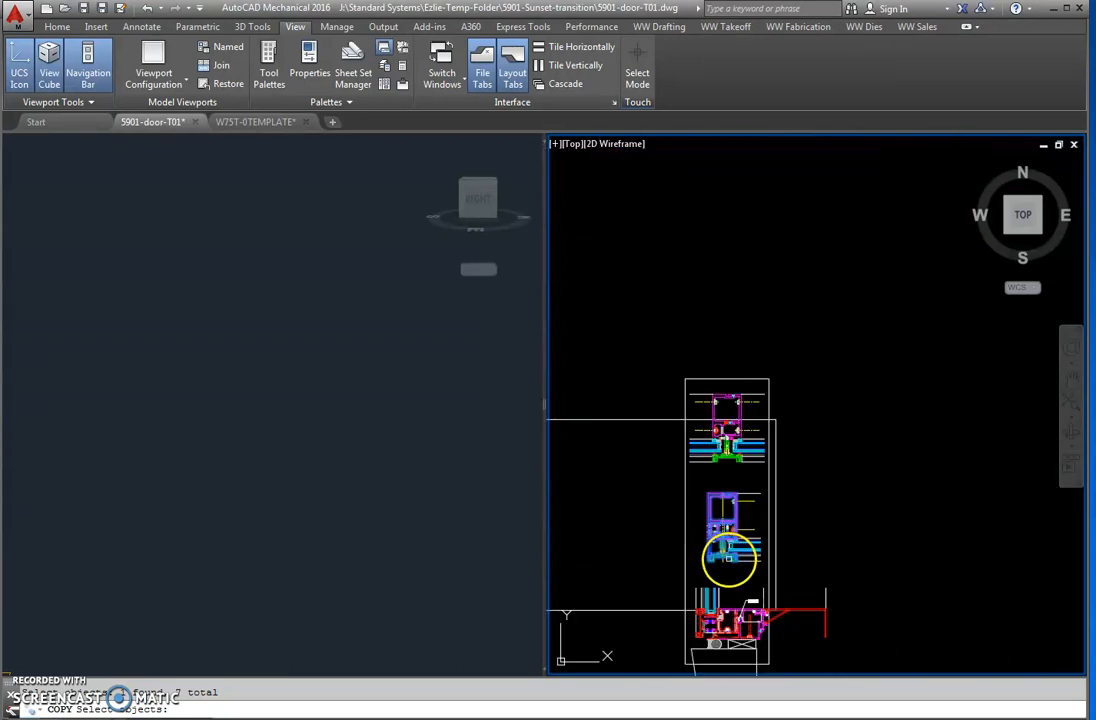
{"action": "key", "text": "Return"}
{"action": "left_click", "coordinate": [735, 565]}
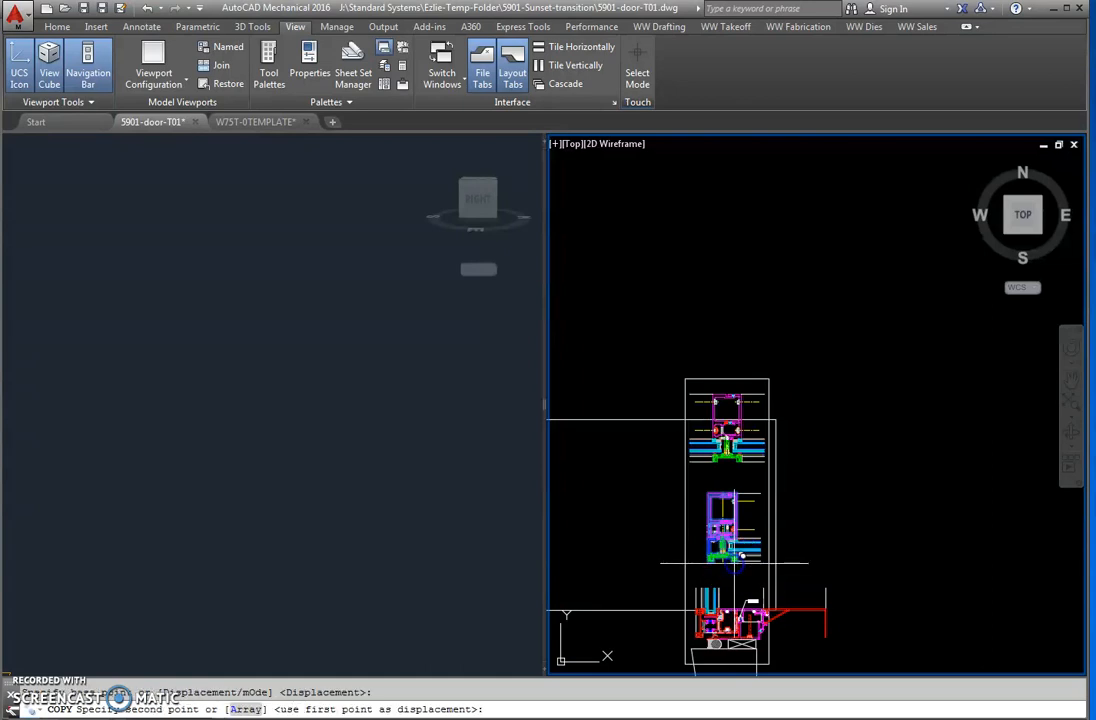
{"action": "mouse_move", "coordinate": [725, 553]}
{"action": "middle_mouse_down"}
{"action": "mouse_move", "coordinate": [745, 393]}
{"action": "mouse_move", "coordinate": [794, 295]}
{"action": "middle_mouse_up"}
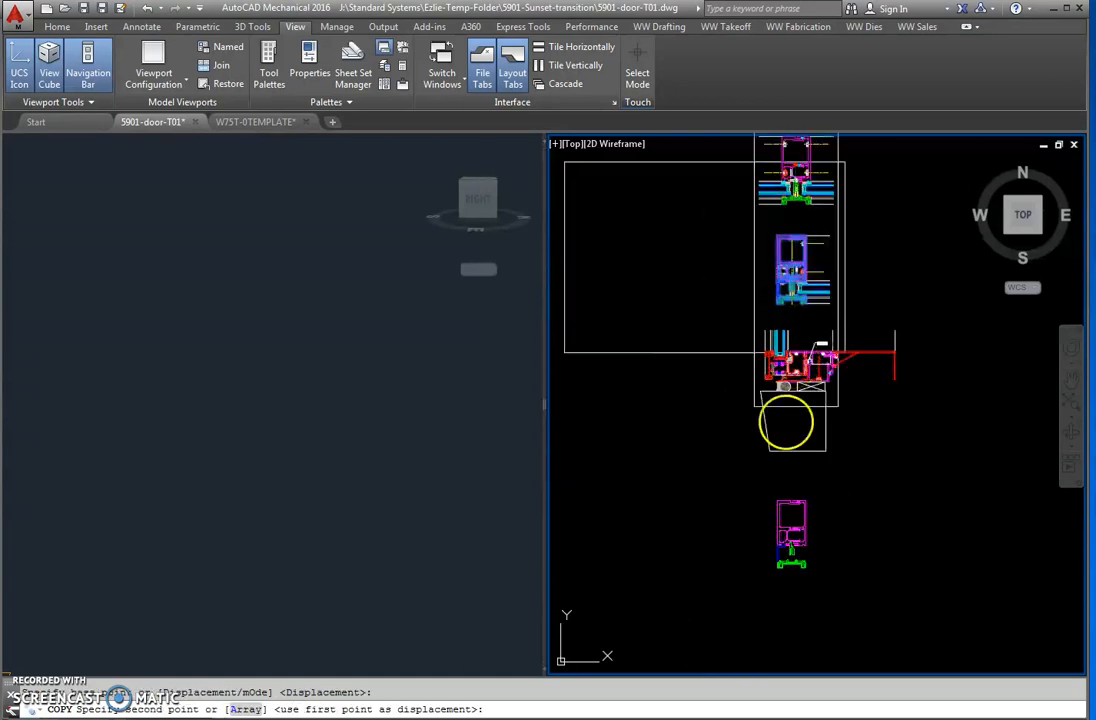
{"action": "mouse_move", "coordinate": [789, 590]}
{"action": "middle_mouse_down"}
{"action": "mouse_move", "coordinate": [824, 499]}
{"action": "mouse_move", "coordinate": [861, 465]}
{"action": "middle_mouse_up"}
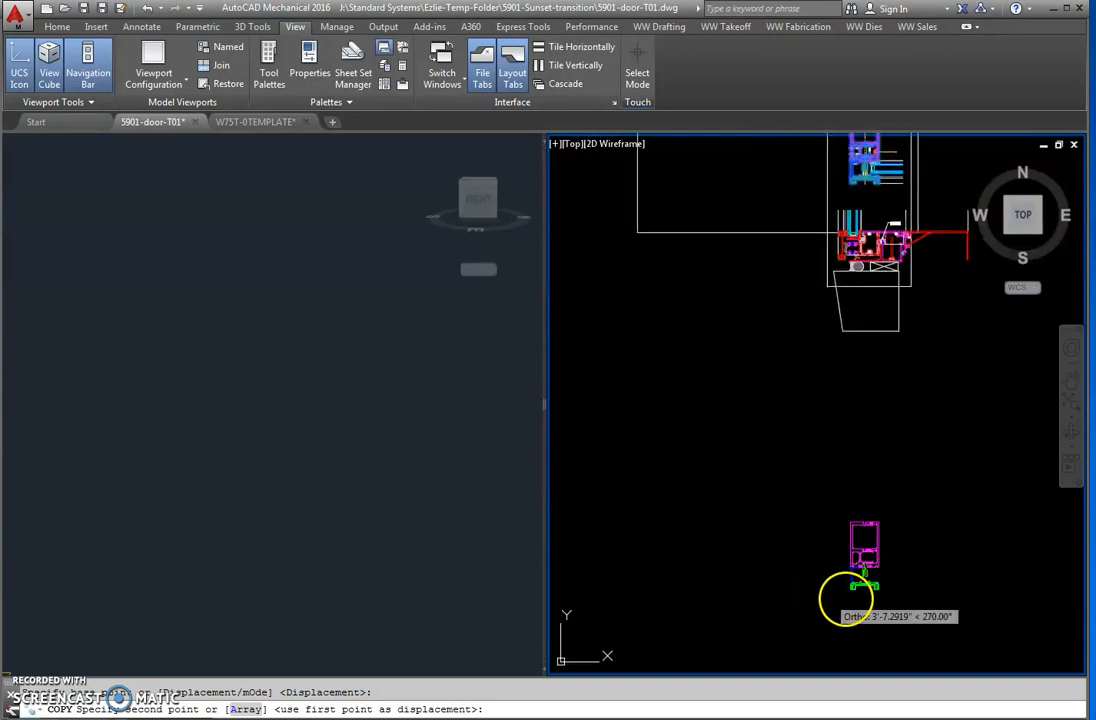
{"action": "left_click", "coordinate": [856, 610]}
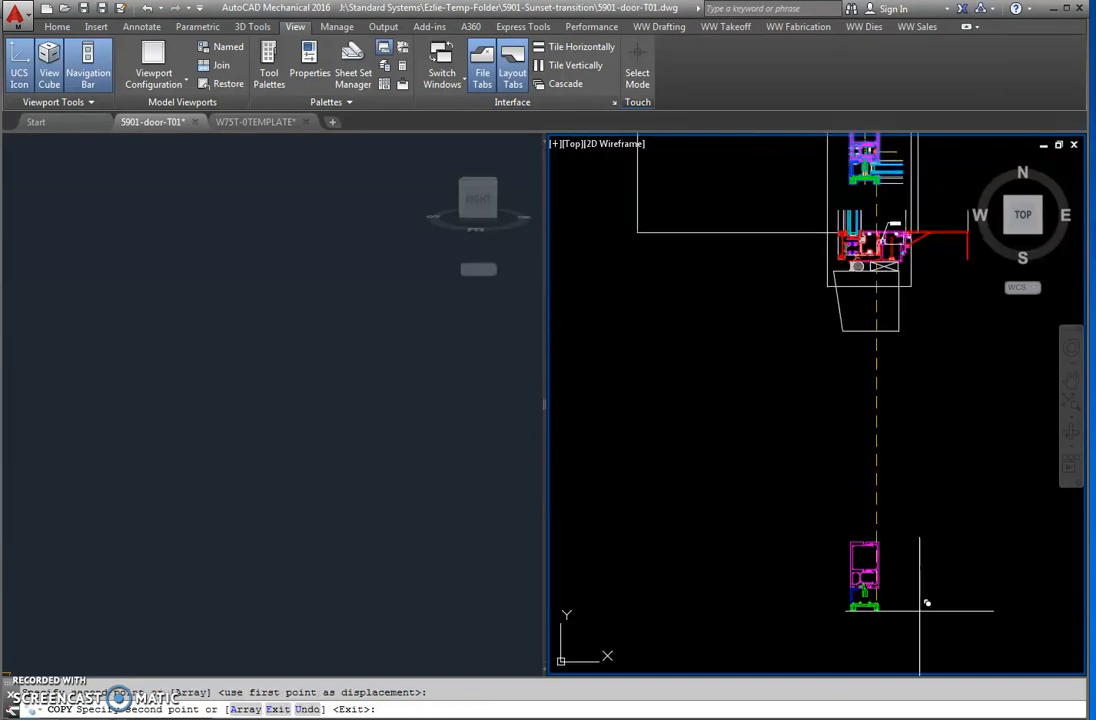
Extrude all the copied profiles together as solids with a height of 24.
{"action": "middle_click_drag", "start_coordinate": [891, 617], "coordinate": [894, 572]}
{"action": "scroll", "coordinate": [853, 631], "scroll_direction": "up", "scroll_amount": 1}
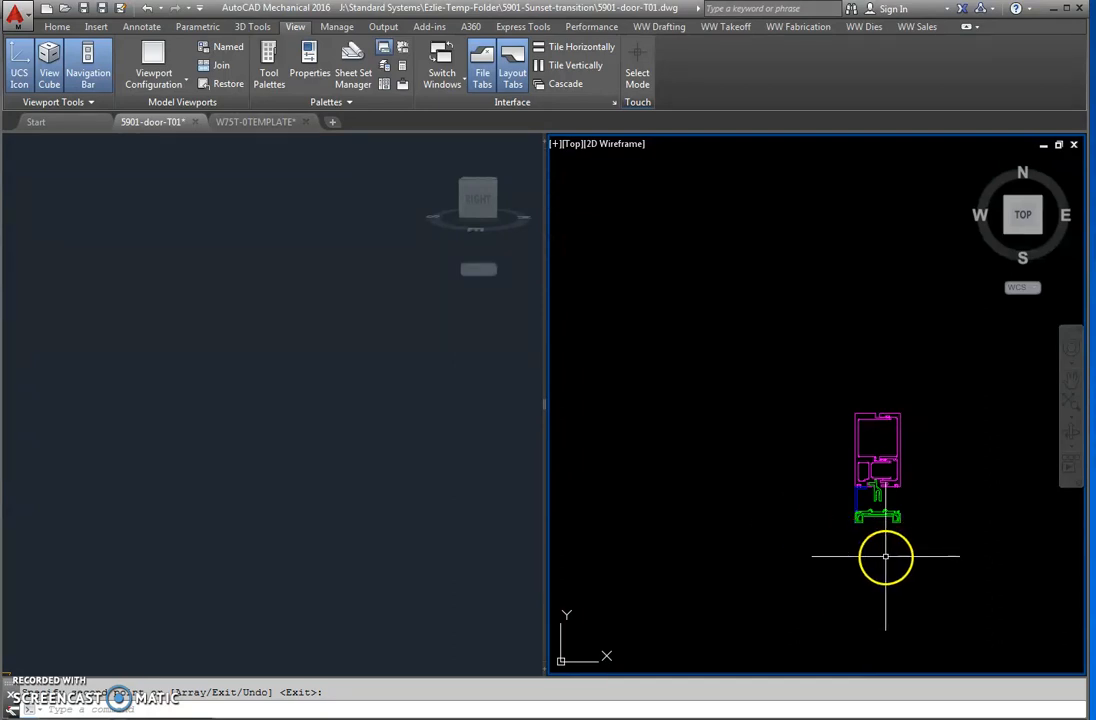
{"action": "mouse_move", "coordinate": [907, 537]}
{"action": "middle_mouse_down"}
{"action": "mouse_move", "coordinate": [805, 563]}
{"action": "mouse_move", "coordinate": [825, 565]}
{"action": "middle_mouse_up"}
{"action": "scroll", "coordinate": [805, 563], "scroll_direction": "up", "scroll_amount": 2}
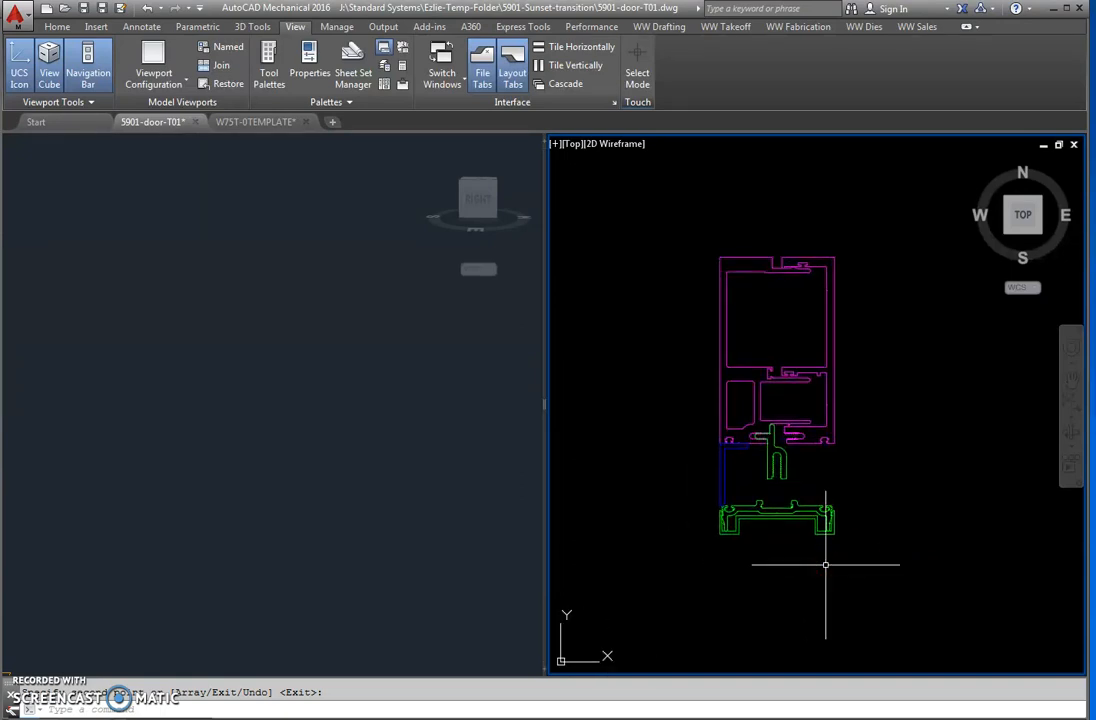
{"action": "type", "text": "ext"}
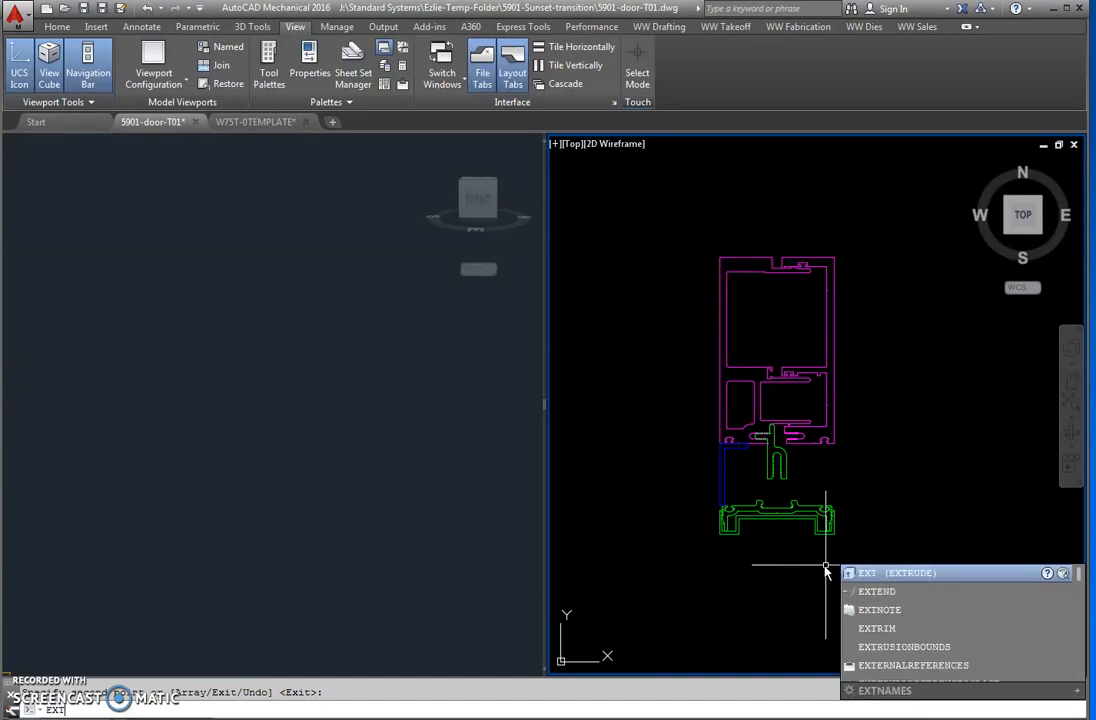
{"action": "key", "text": "Return"}
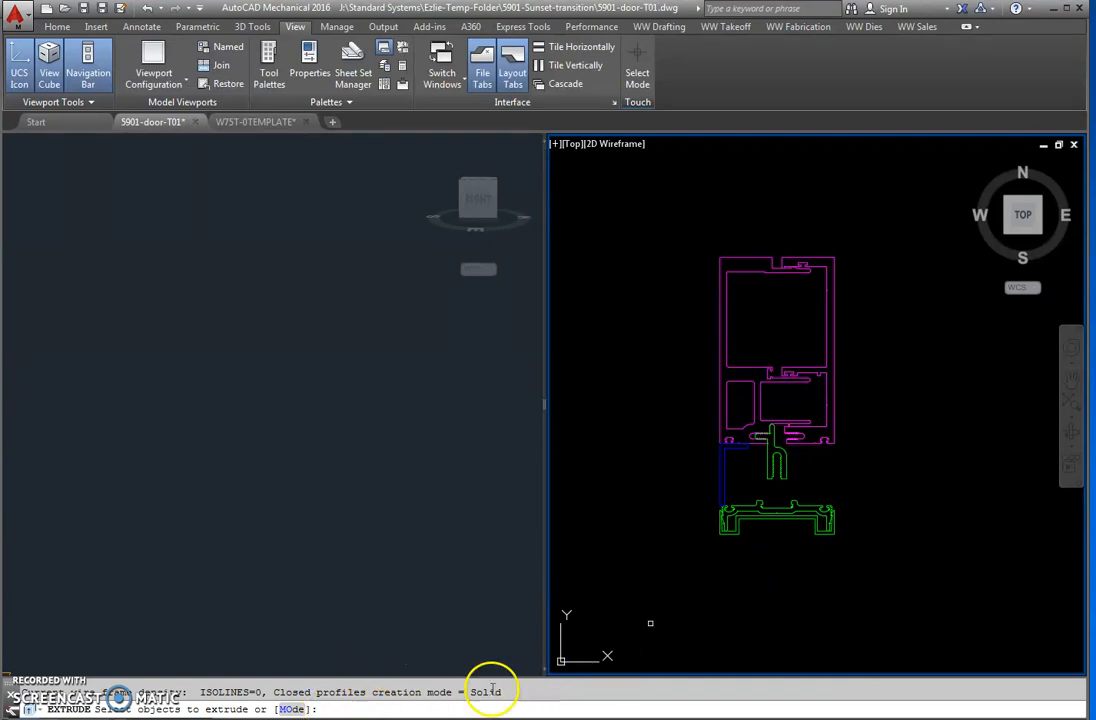
{"action": "left_click", "coordinate": [884, 241]}
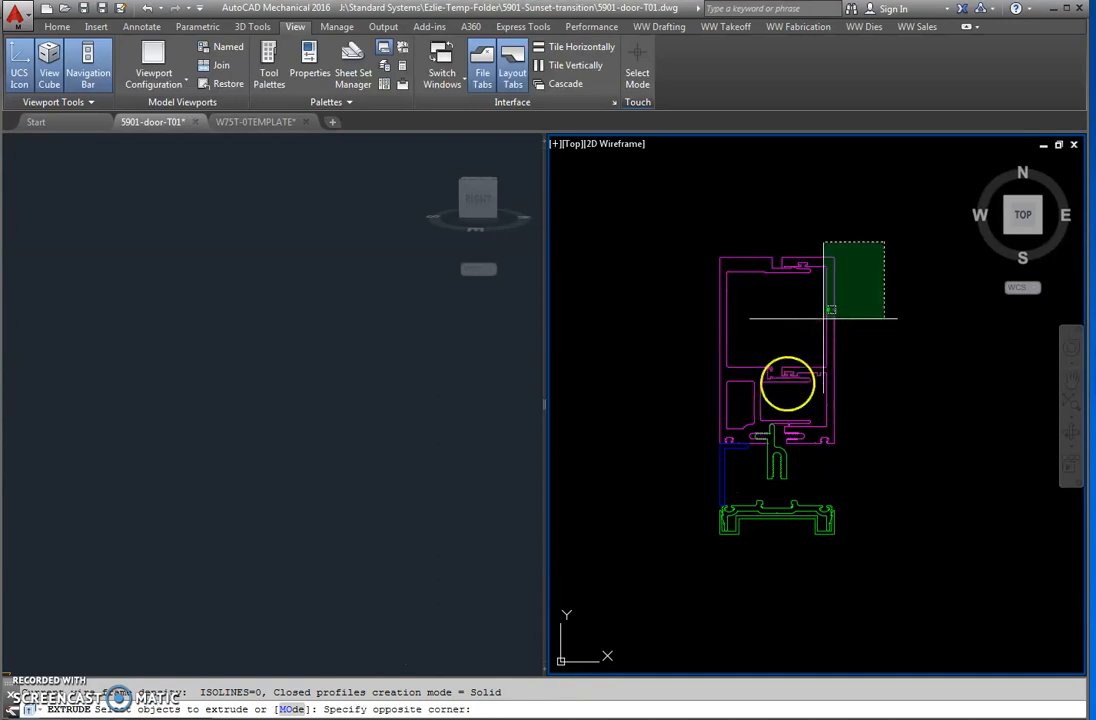
{"action": "left_click", "coordinate": [701, 554]}
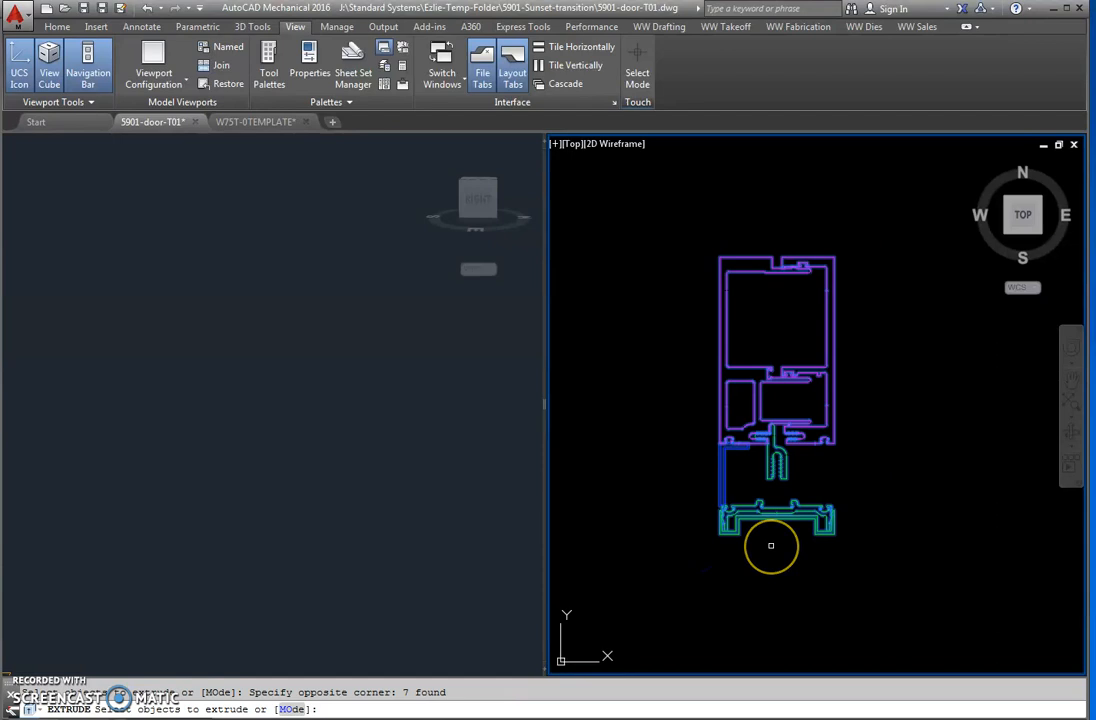
{"action": "key", "text": "Return"}
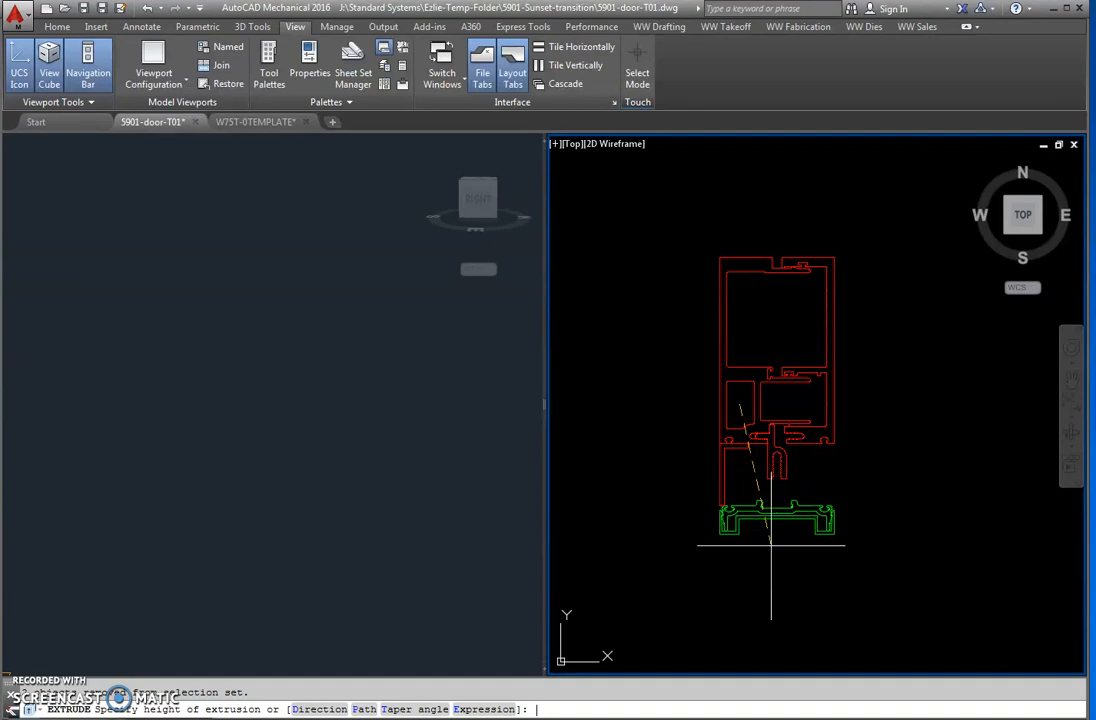
{"action": "type", "text": "4"}
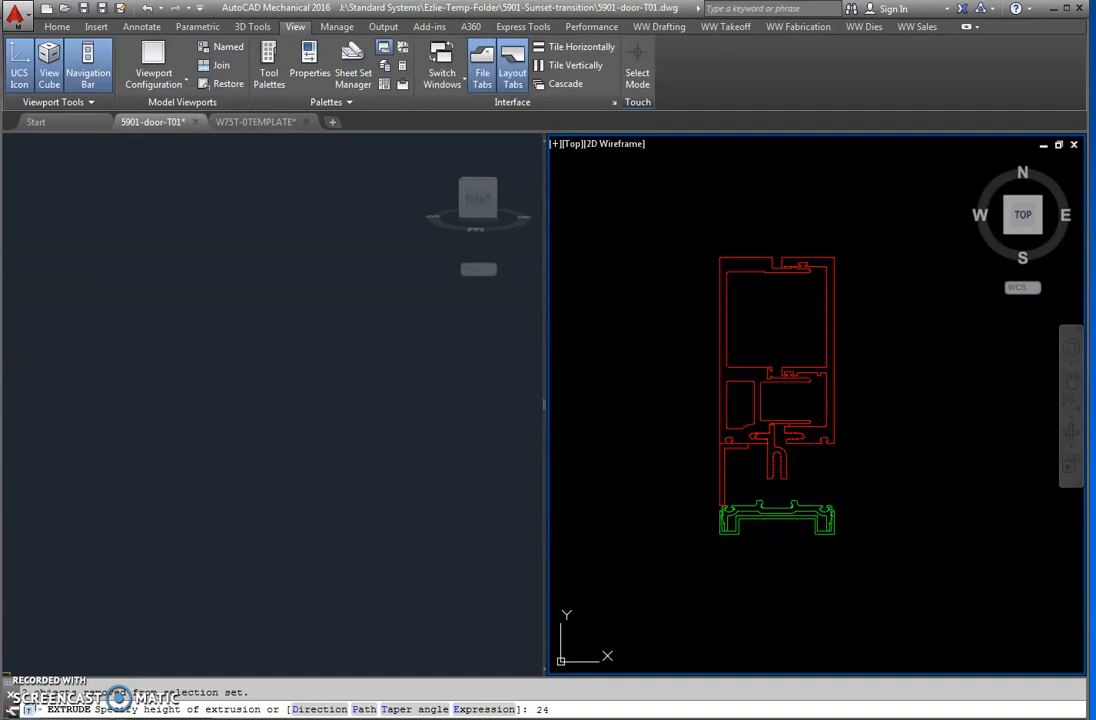
{"action": "key", "text": "Return"}
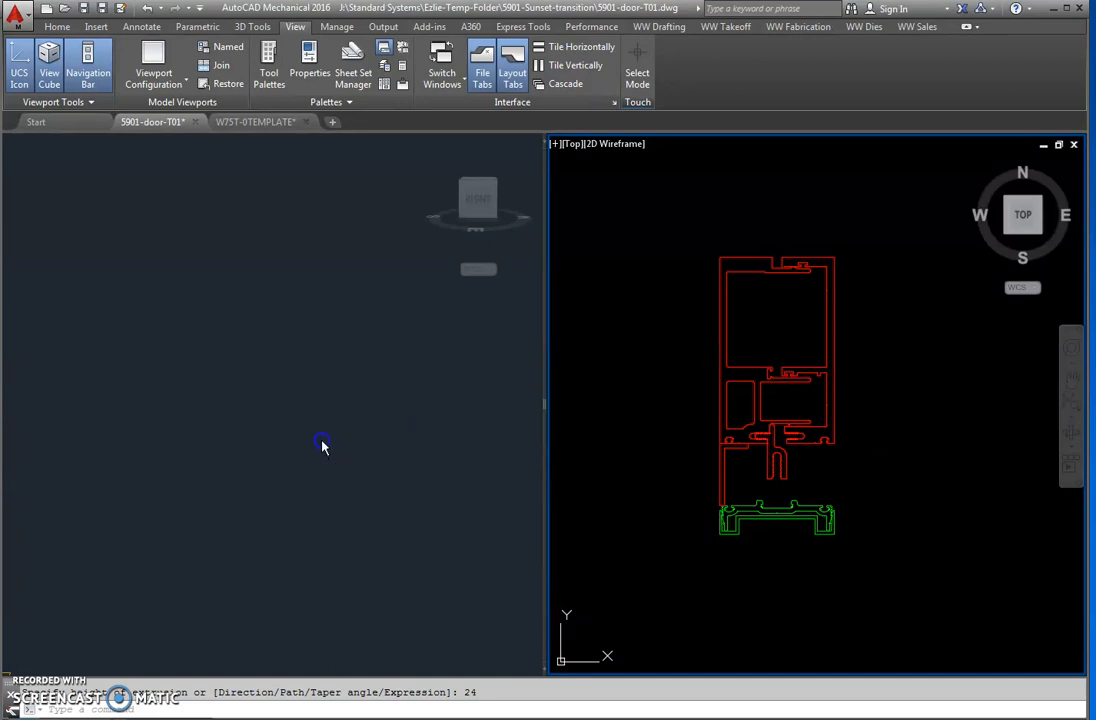
Examine the extruded red solids and the flat green profiles at their base from an angled view in the 3D viewport.
{"action": "left_click", "coordinate": [322, 446]}
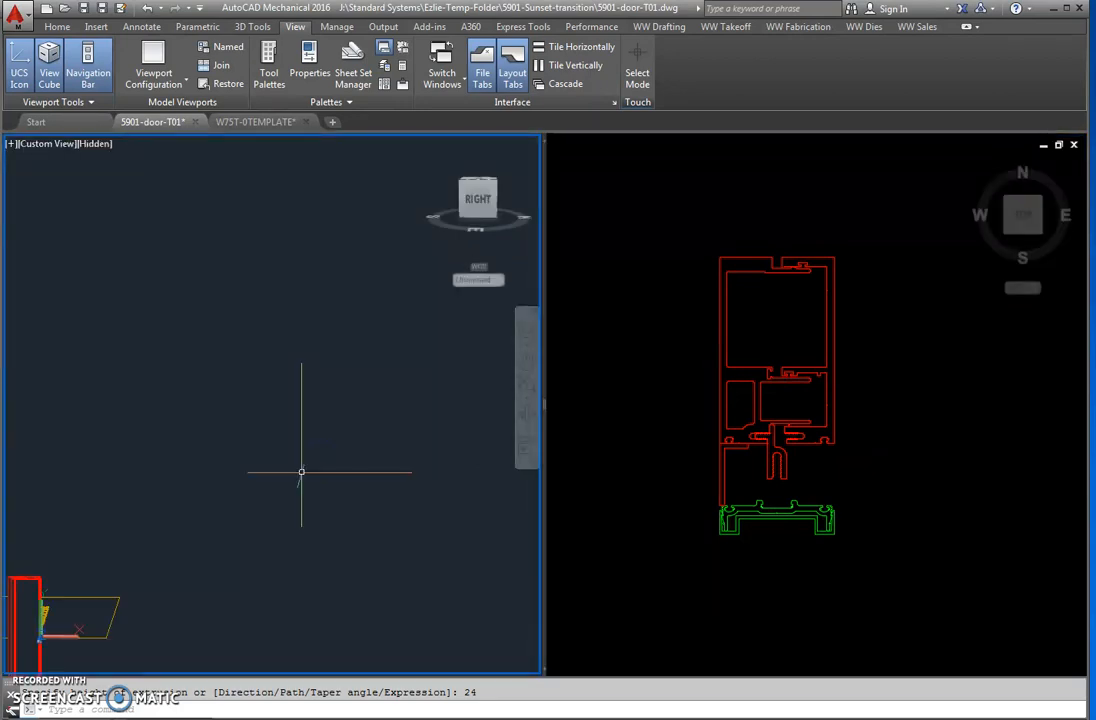
{"action": "scroll", "coordinate": [252, 521], "scroll_direction": "down", "scroll_amount": 3}
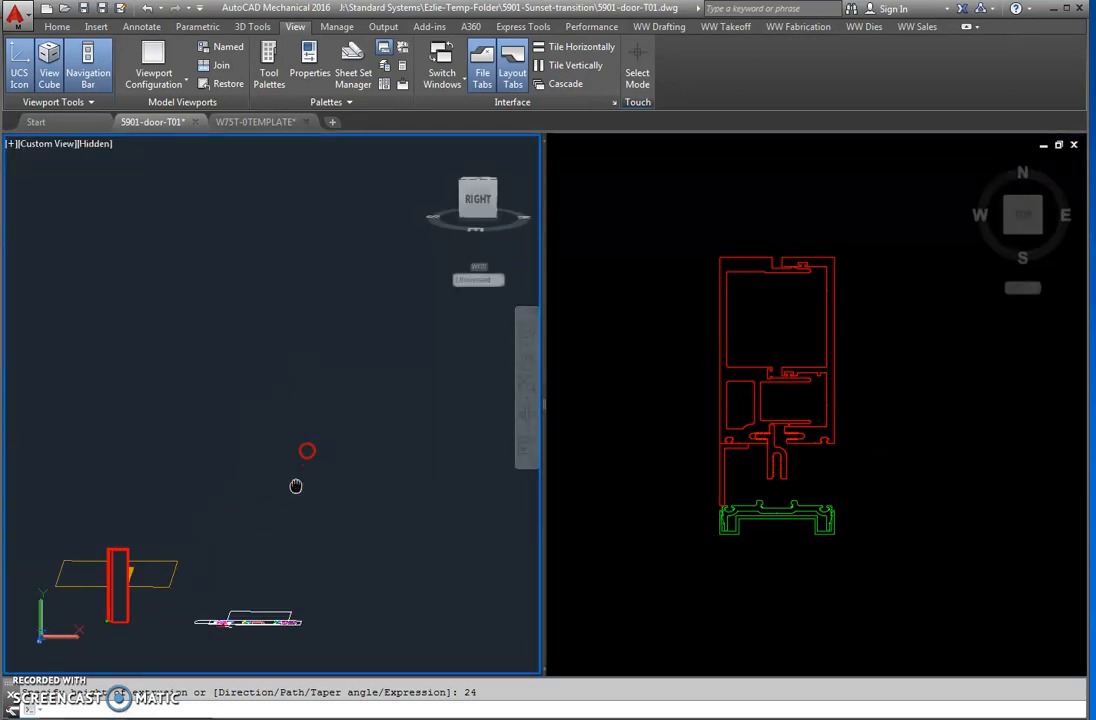
{"action": "middle_click_drag", "start_coordinate": [296, 486], "coordinate": [353, 391]}
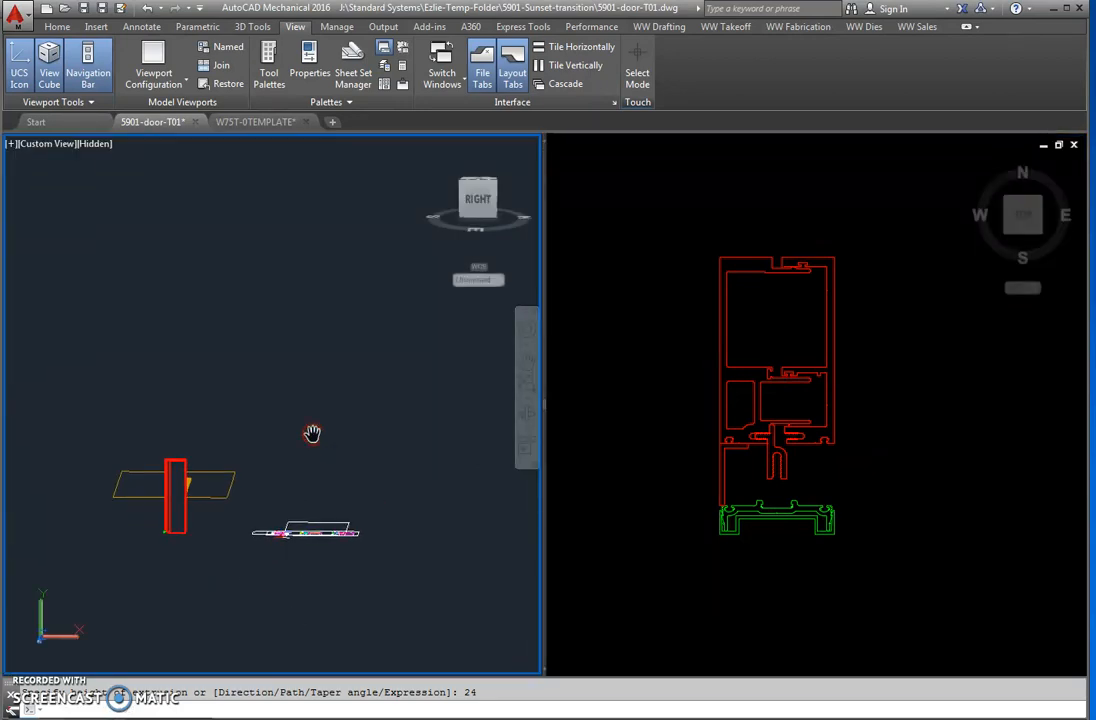
{"action": "left_click", "coordinate": [193, 540]}
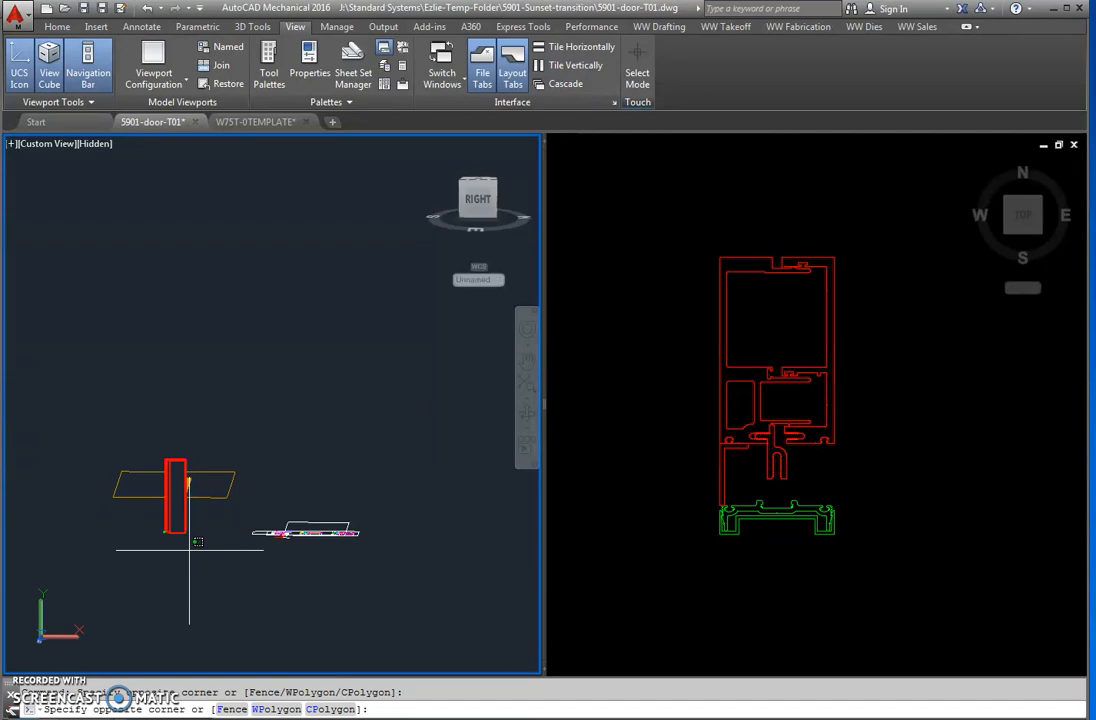
{"action": "left_click_drag", "start_coordinate": [189, 549], "coordinate": [164, 593]}
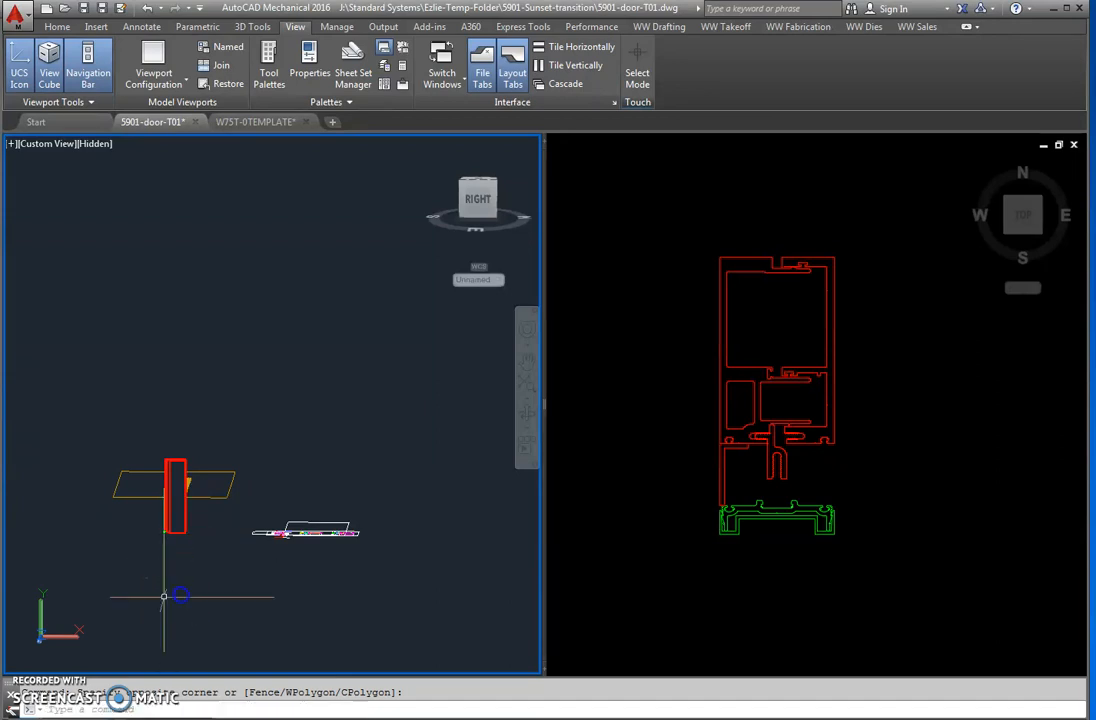
{"action": "middle_click_drag", "start_coordinate": [186, 585], "coordinate": [299, 606], "text": "shift"}
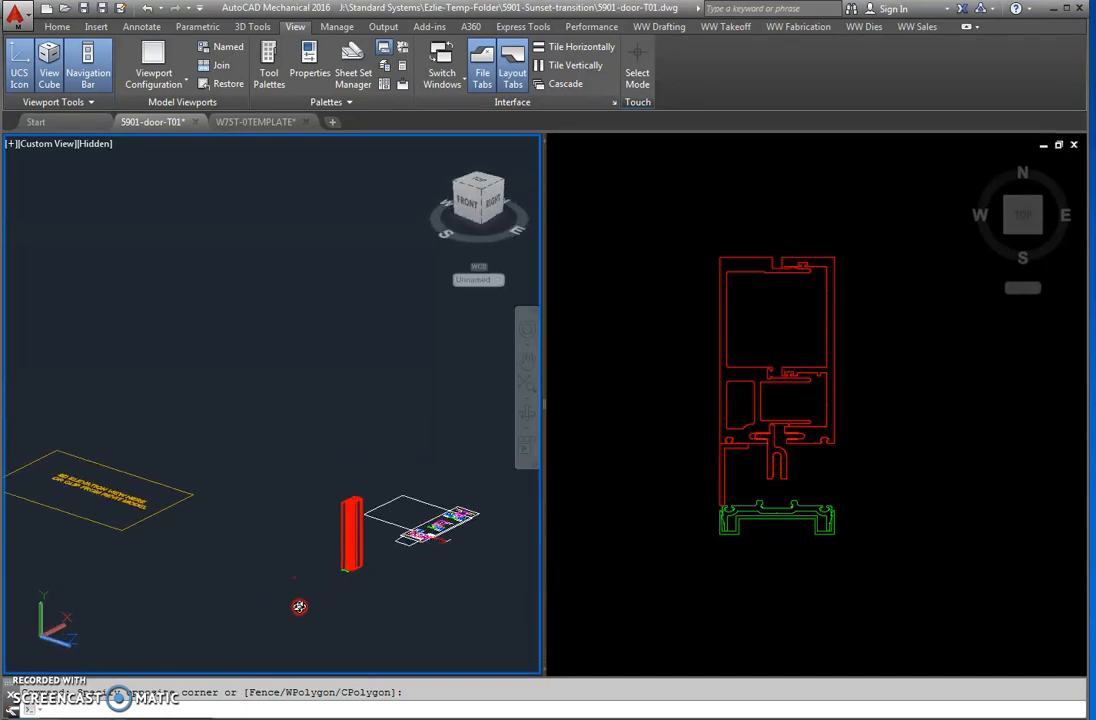
{"action": "left_click", "coordinate": [350, 590]}
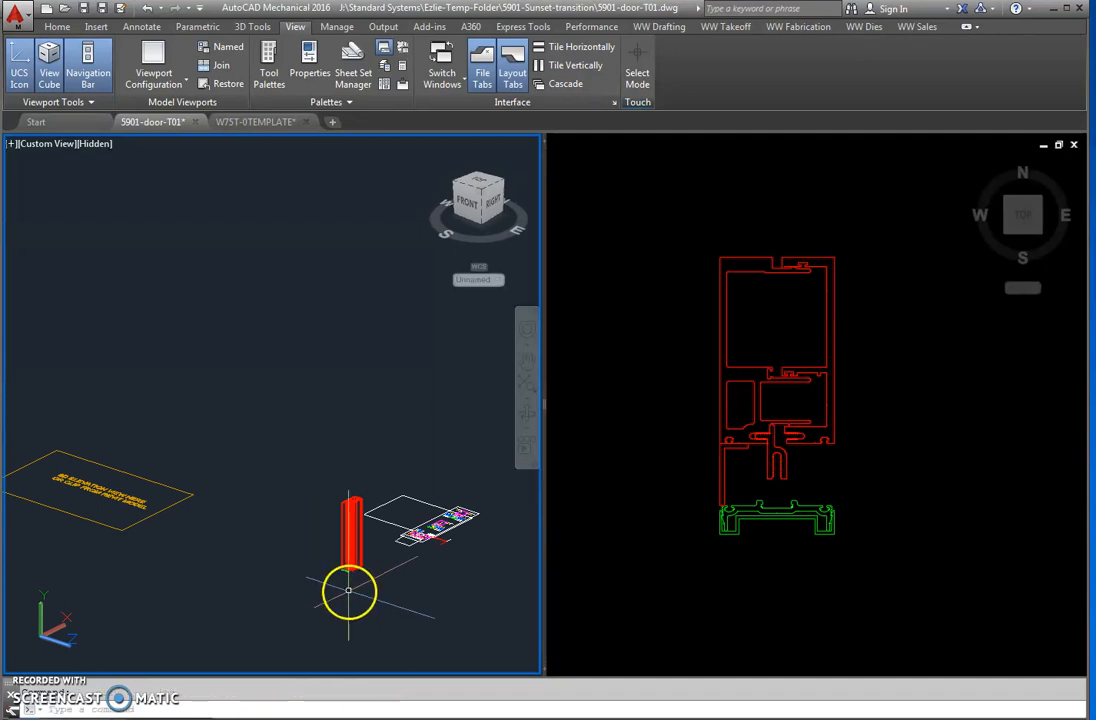
{"action": "scroll", "coordinate": [350, 590], "scroll_direction": "up", "scroll_amount": 8}
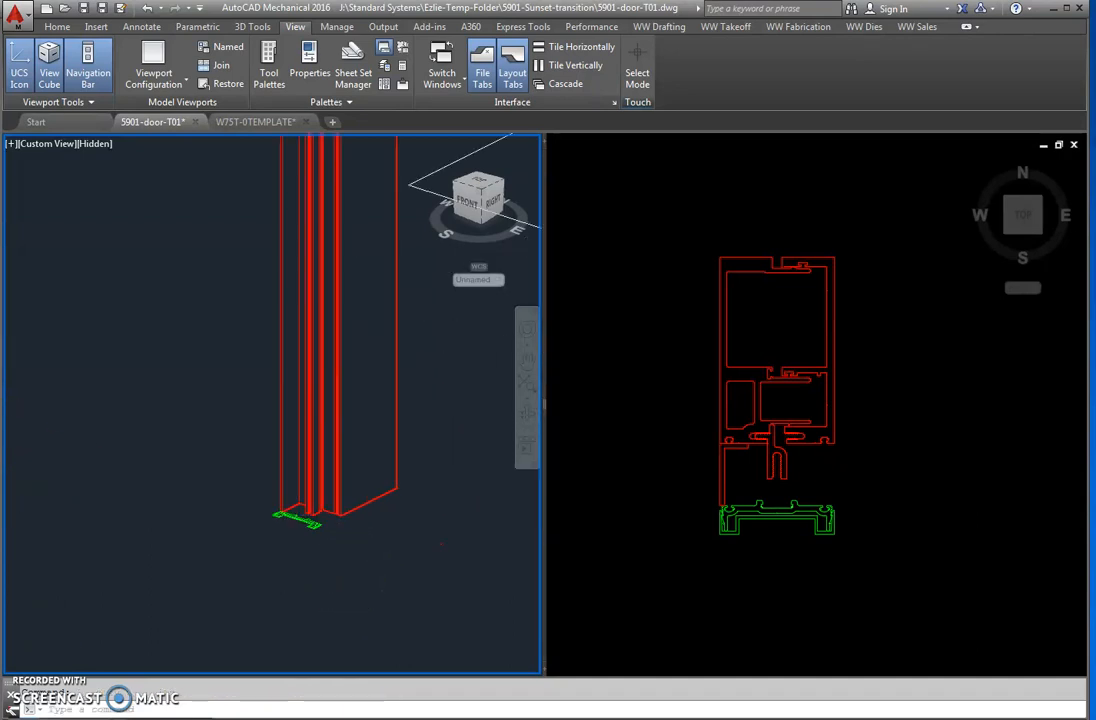
{"action": "scroll", "coordinate": [353, 570], "scroll_direction": "down", "scroll_amount": 4}
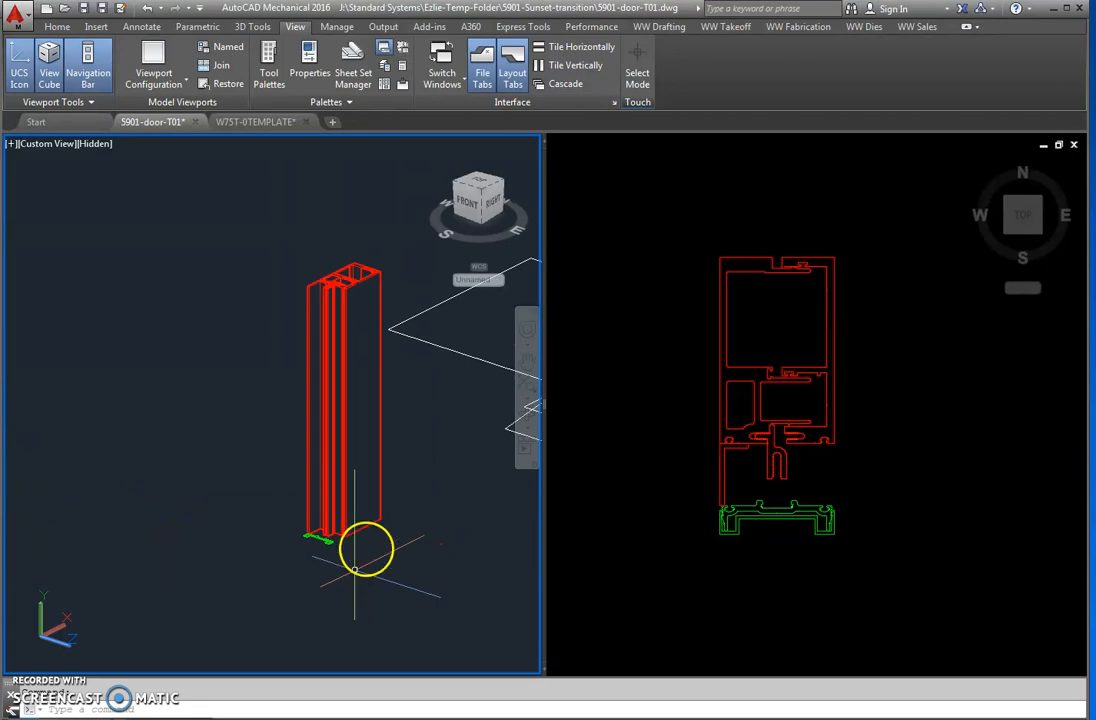
{"action": "mouse_move", "coordinate": [381, 553]}
{"action": "left_mouse_down"}
{"action": "mouse_move", "coordinate": [360, 600]}
{"action": "mouse_move", "coordinate": [367, 568]}
{"action": "mouse_move", "coordinate": [352, 528]}
{"action": "mouse_move", "coordinate": [289, 536]}
{"action": "mouse_move", "coordinate": [376, 561]}
{"action": "left_mouse_up"}
{"action": "middle_click_drag", "start_coordinate": [376, 561], "coordinate": [377, 560], "text": "shift"}
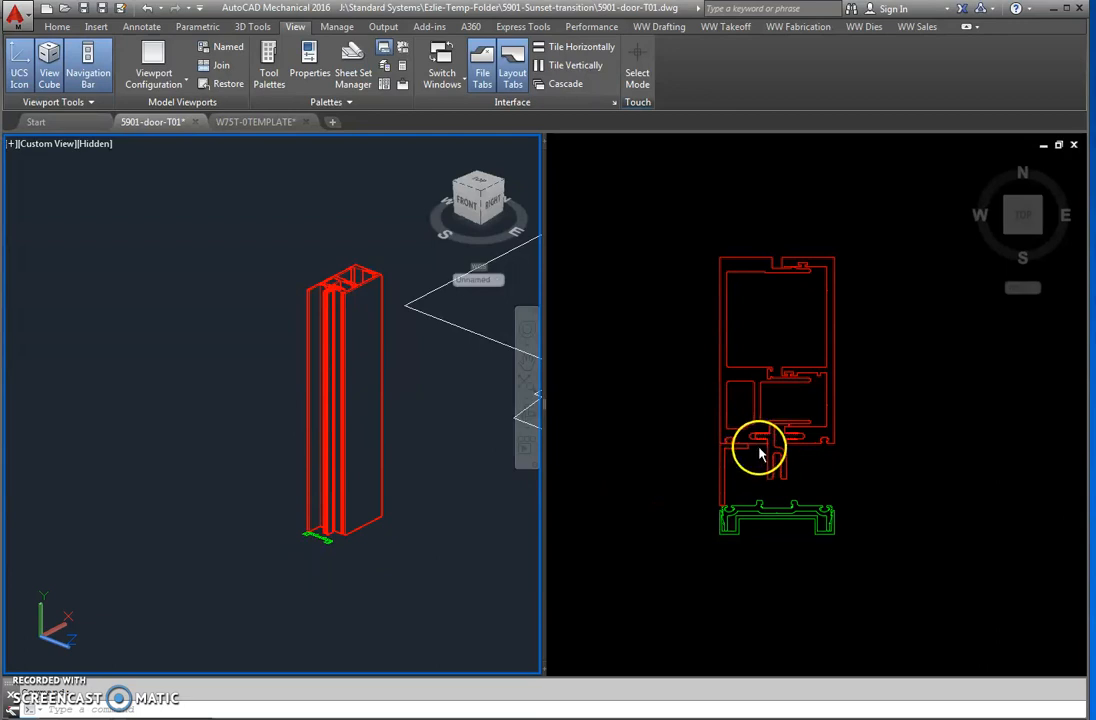
{"action": "left_click", "coordinate": [391, 563]}
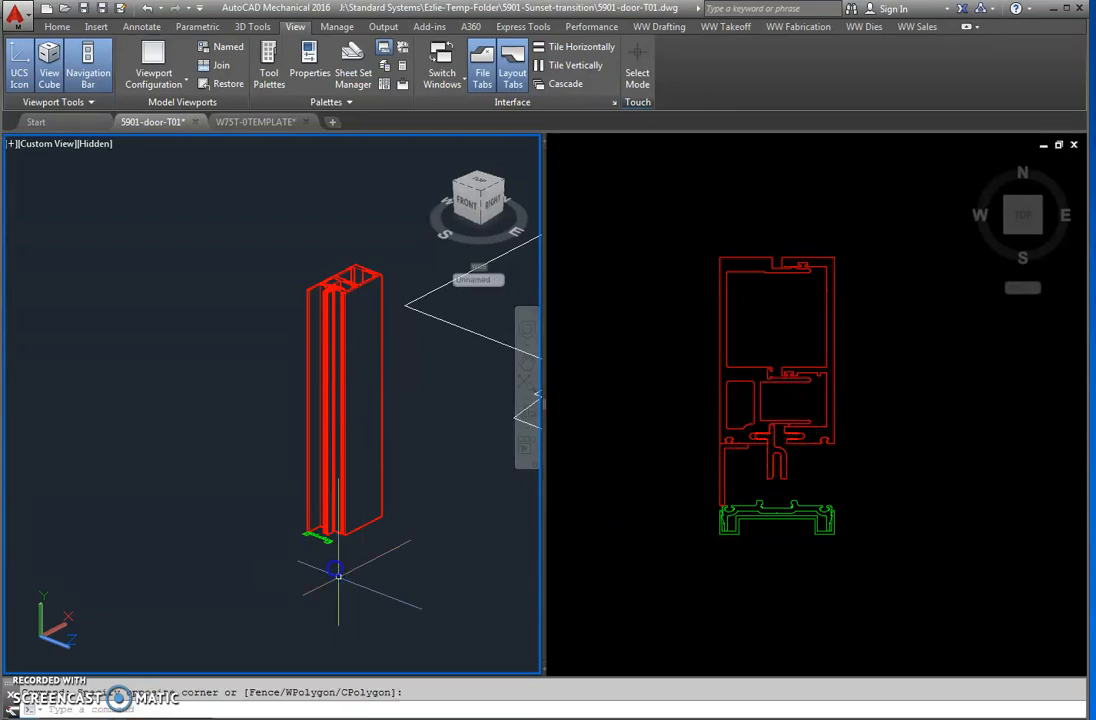
Try to extrude the two green profiles at the base of the red solids.
{"action": "scroll", "coordinate": [337, 573], "scroll_direction": "up", "scroll_amount": 6}
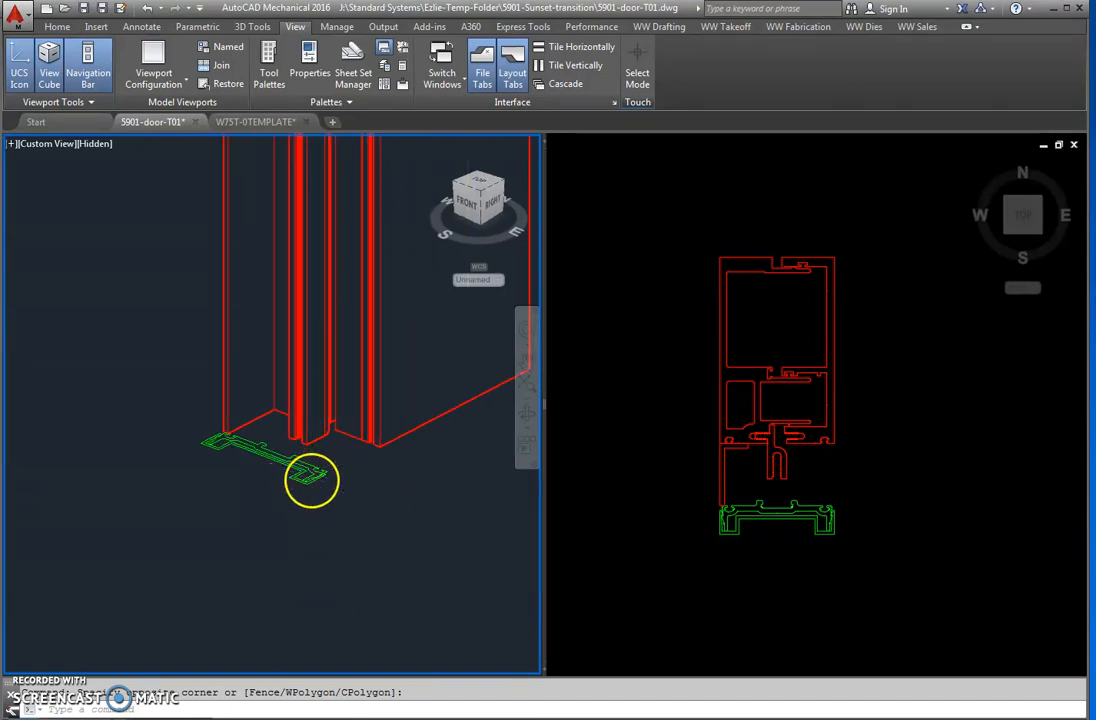
{"action": "scroll", "coordinate": [311, 480], "scroll_direction": "up", "scroll_amount": 2}
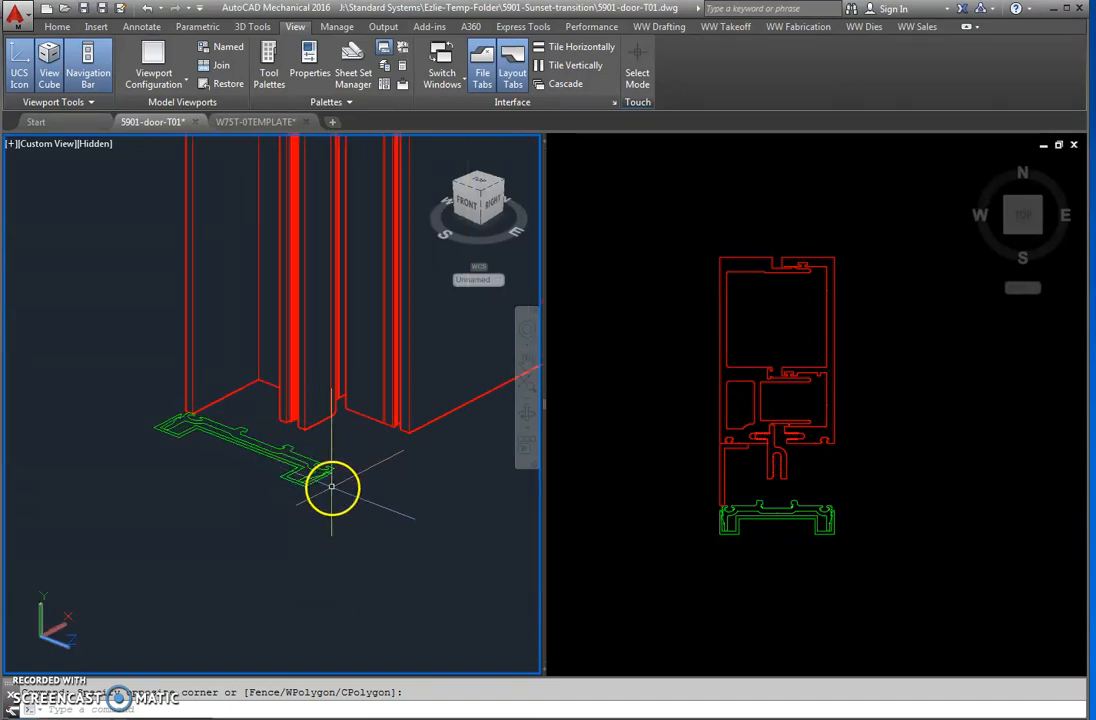
{"action": "type", "text": "e"}
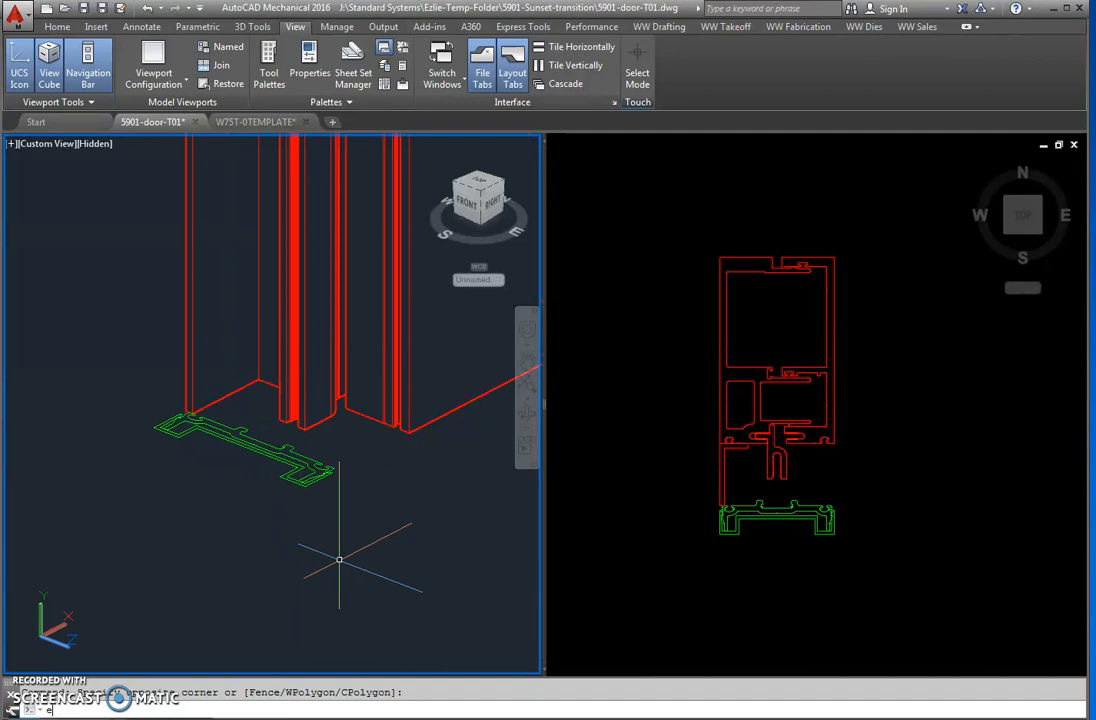
{"action": "type", "text": "xt"}
{"action": "key", "text": "Return"}
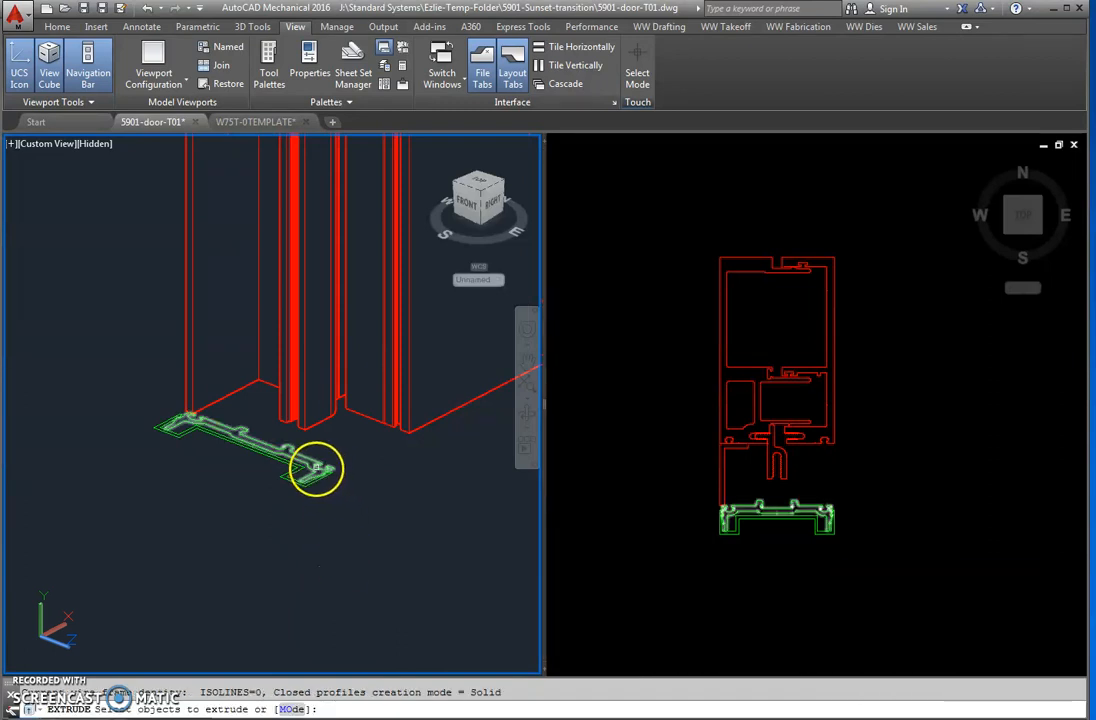
{"action": "left_click", "coordinate": [316, 467]}
{"action": "left_click", "coordinate": [305, 473]}
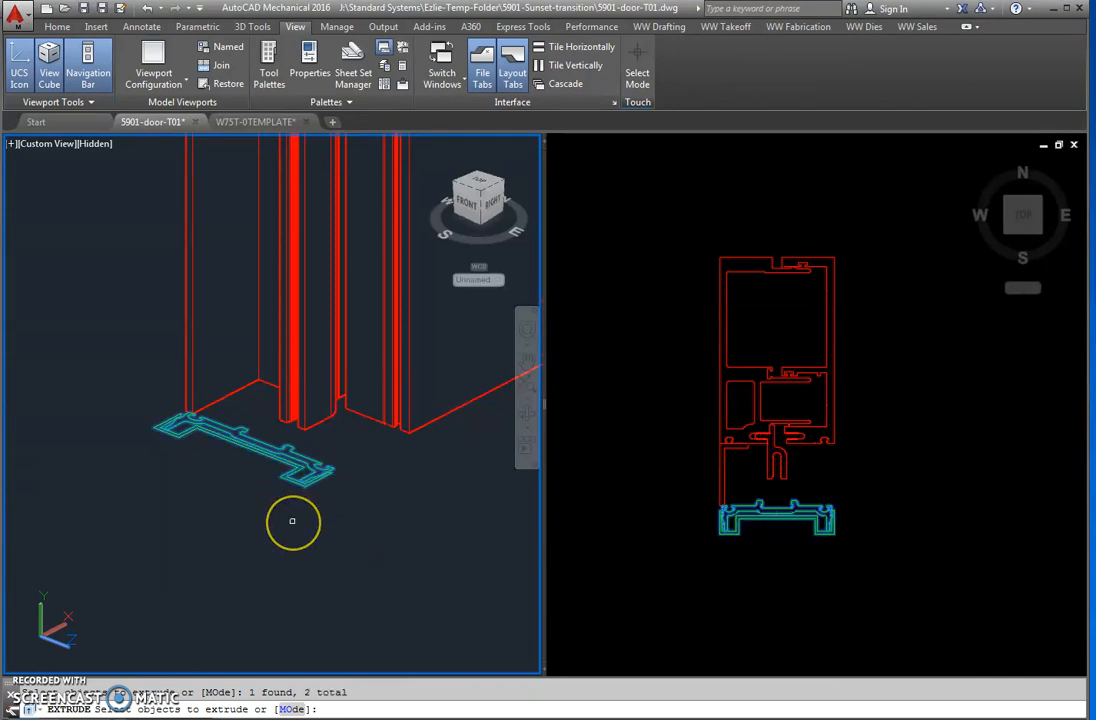
{"action": "key", "text": "Return"}
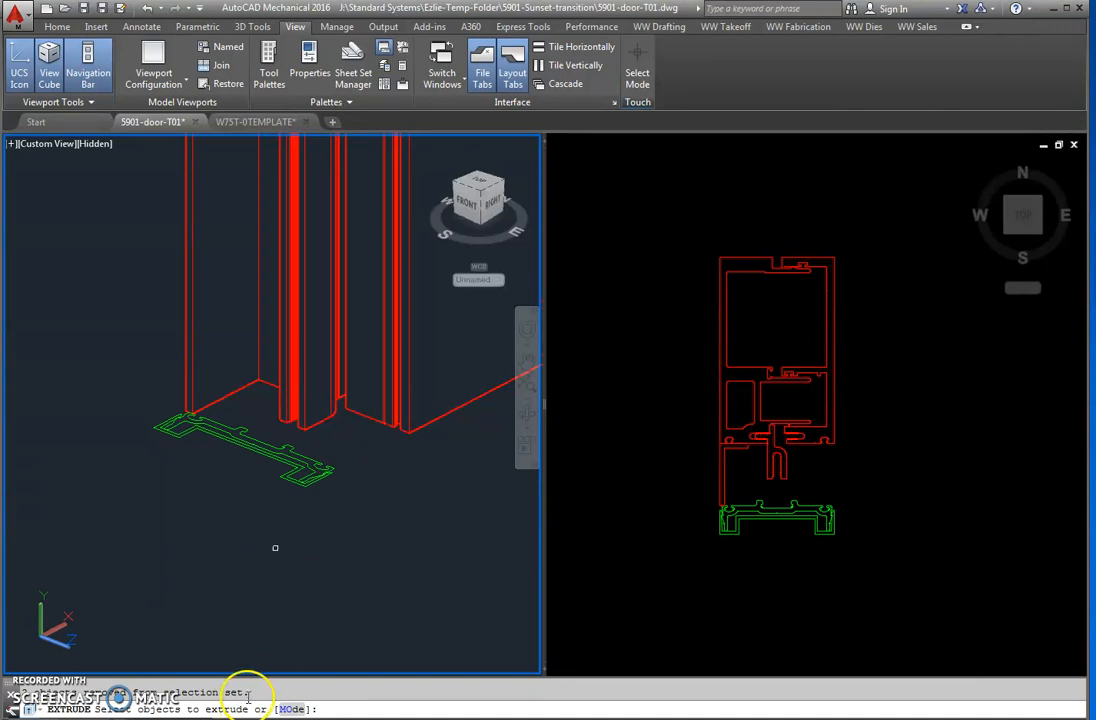
{"action": "key", "text": "Escape"}
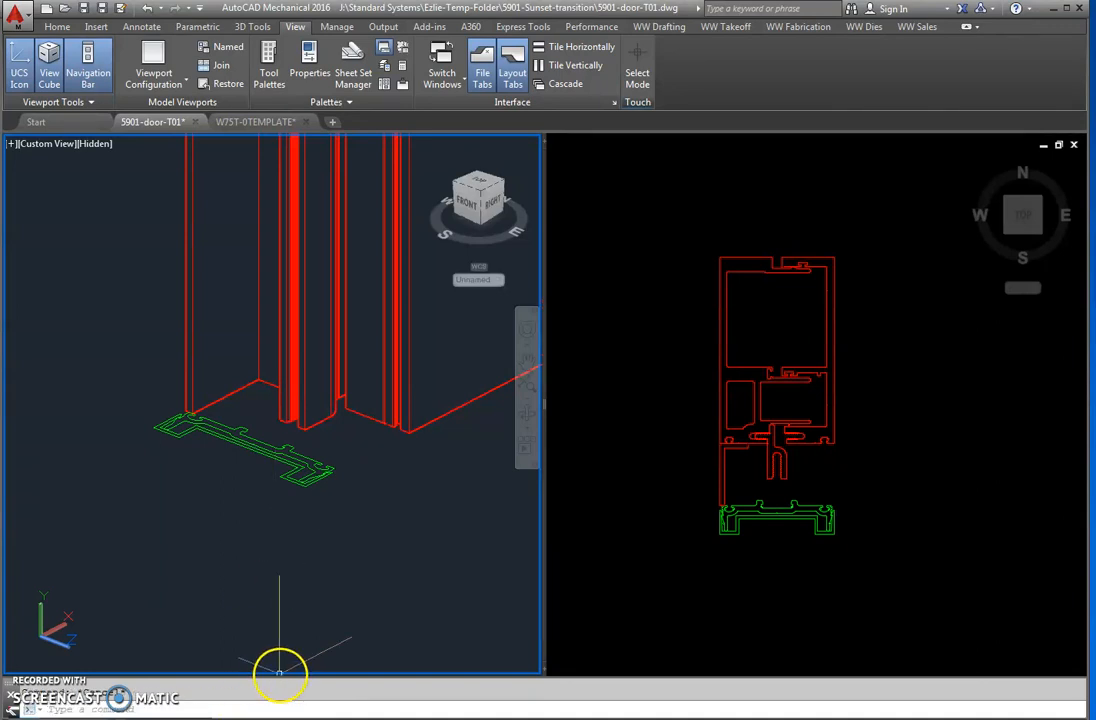
Review the command history of the last Extrude attempt and inspect the outlines of the two green profiles up close.
{"action": "key", "text": "F2"}
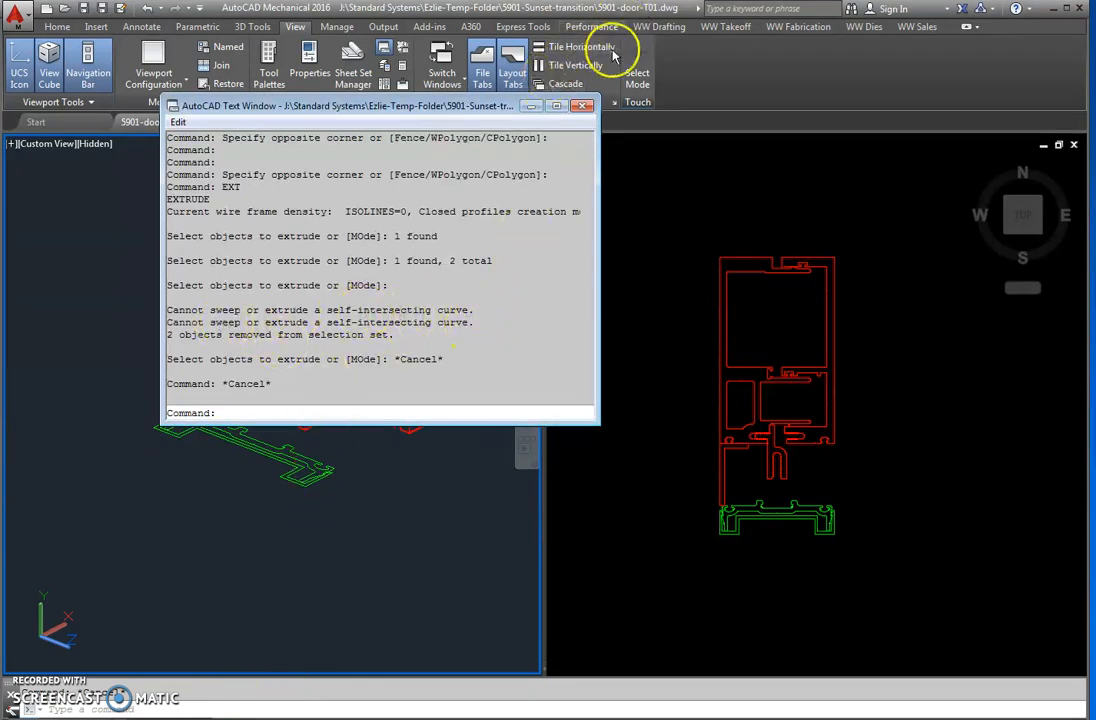
{"action": "left_click", "coordinate": [586, 106]}
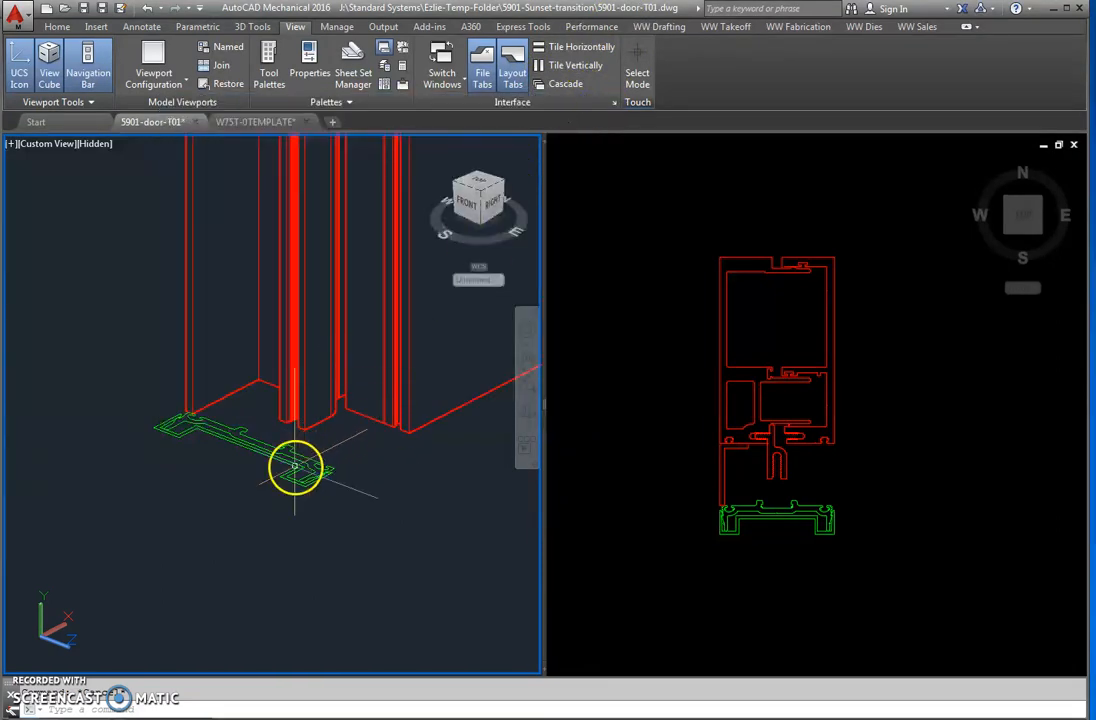
{"action": "scroll", "coordinate": [296, 468], "scroll_direction": "up", "scroll_amount": 2}
{"action": "scroll", "coordinate": [290, 455], "scroll_direction": "up", "scroll_amount": 3}
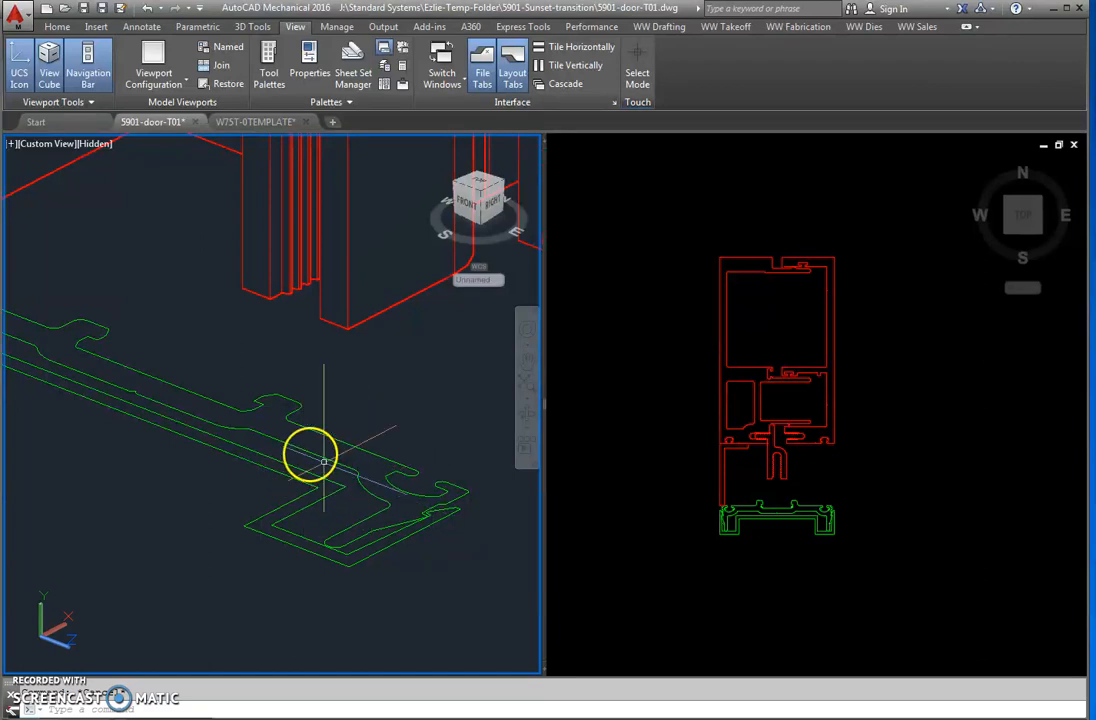
{"action": "scroll", "coordinate": [197, 420], "scroll_direction": "down", "scroll_amount": 5}
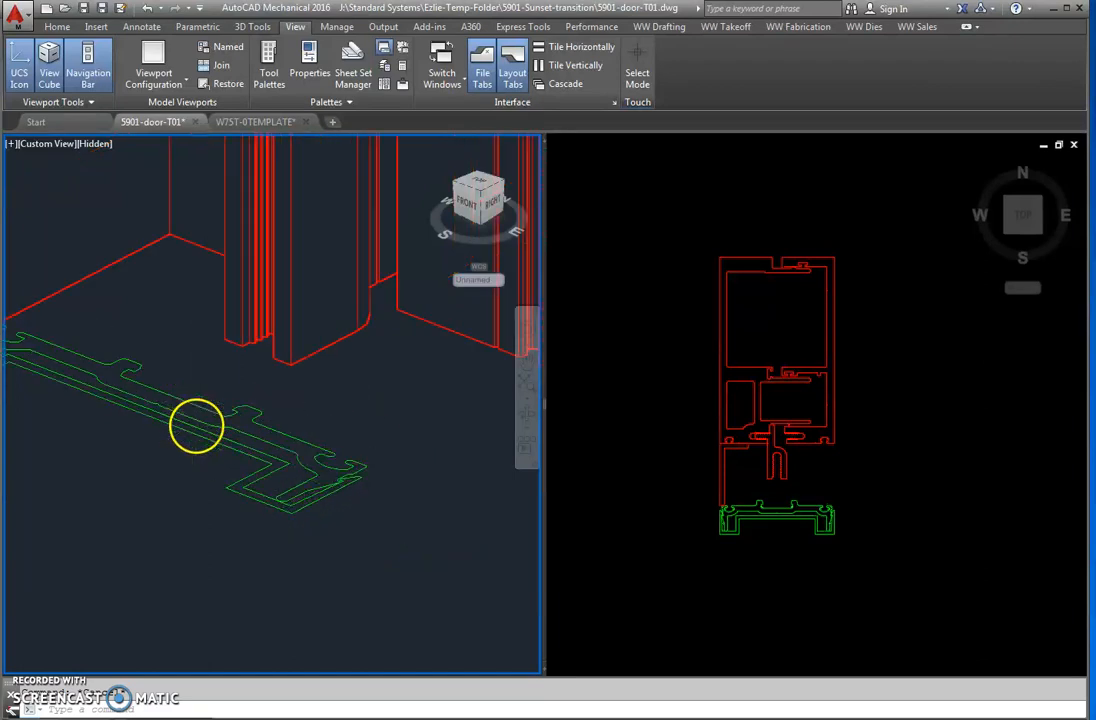
{"action": "scroll", "coordinate": [229, 453], "scroll_direction": "down", "scroll_amount": 3}
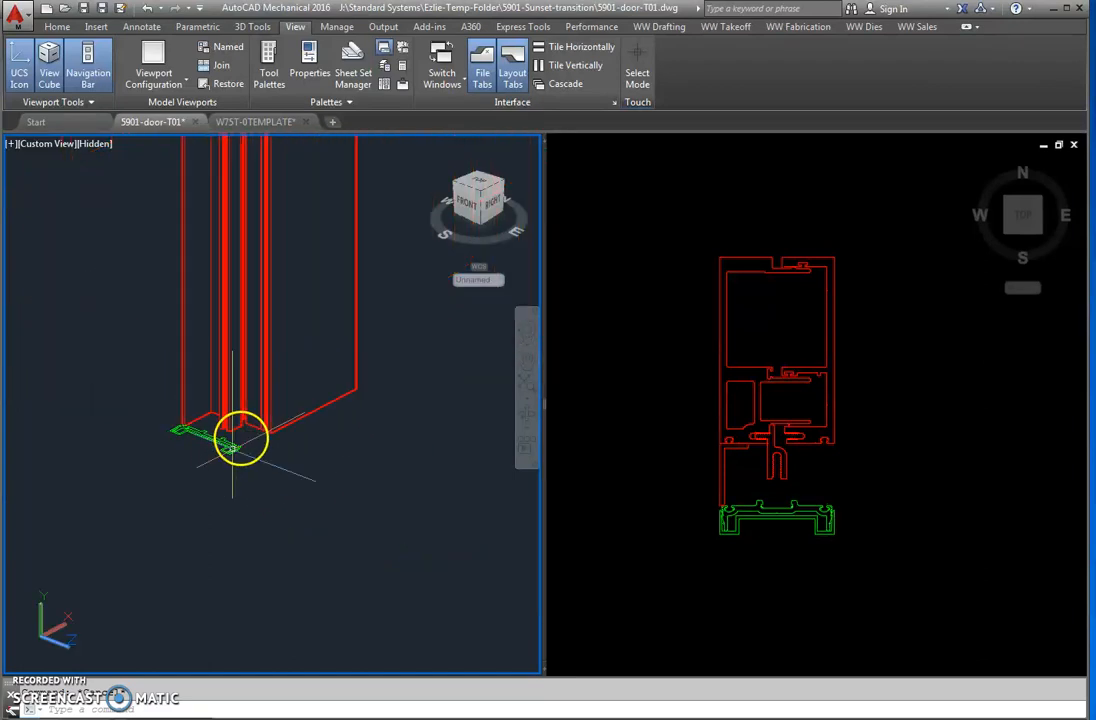